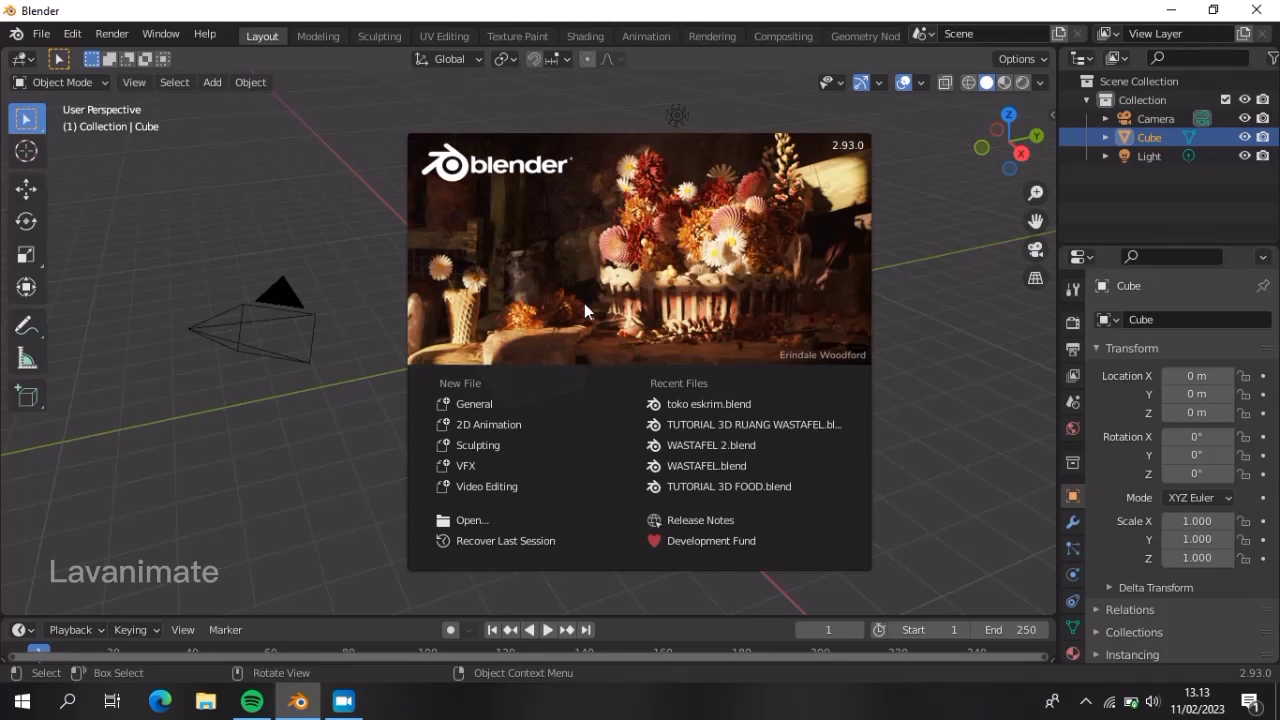
Step: Dismiss the splash screen and select the camera, the light and the cube in turn, ending on the cube
{"action": "left_click", "coordinate": [585, 397]}
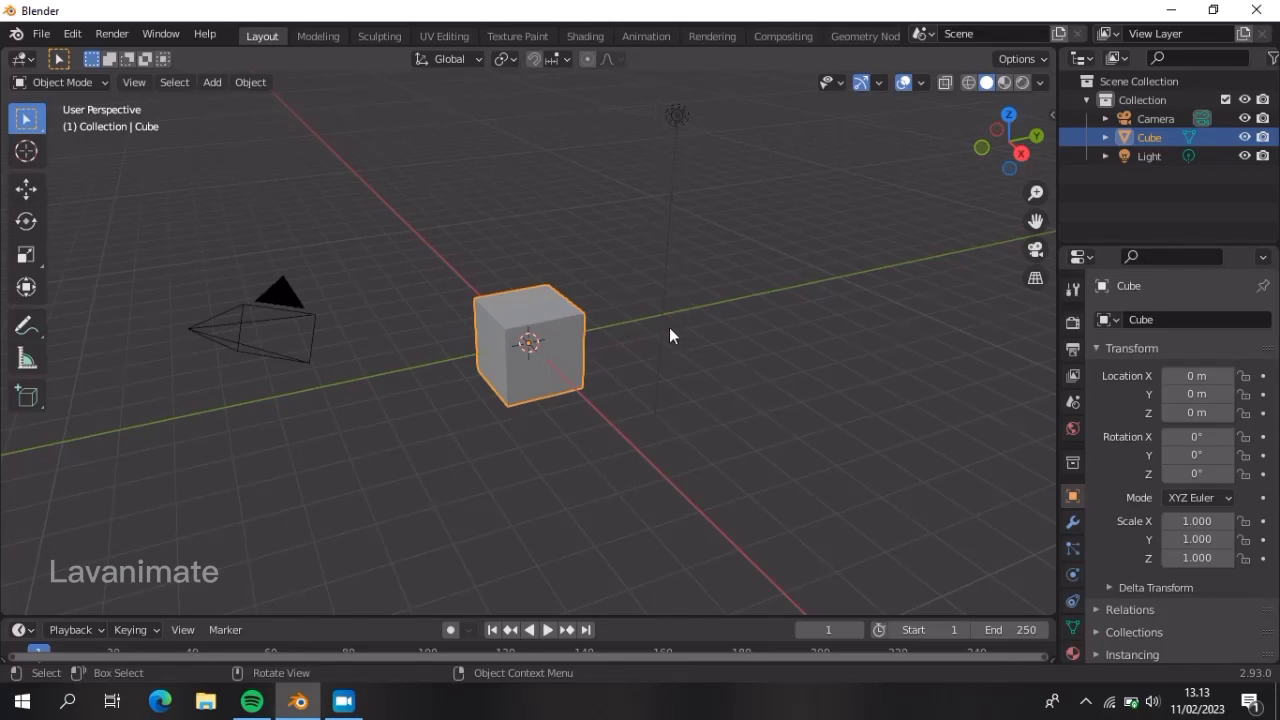
{"action": "left_click", "coordinate": [287, 287]}
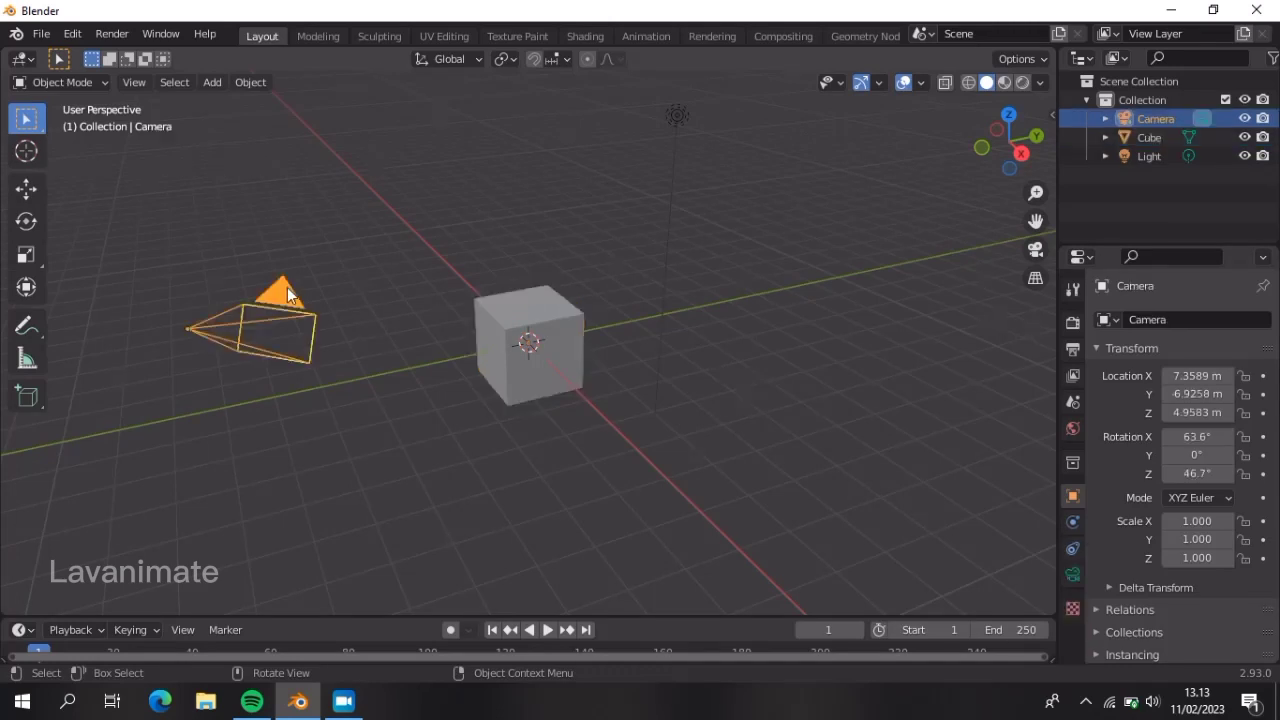
{"action": "left_click", "coordinate": [671, 113]}
{"action": "left_click", "coordinate": [521, 315]}
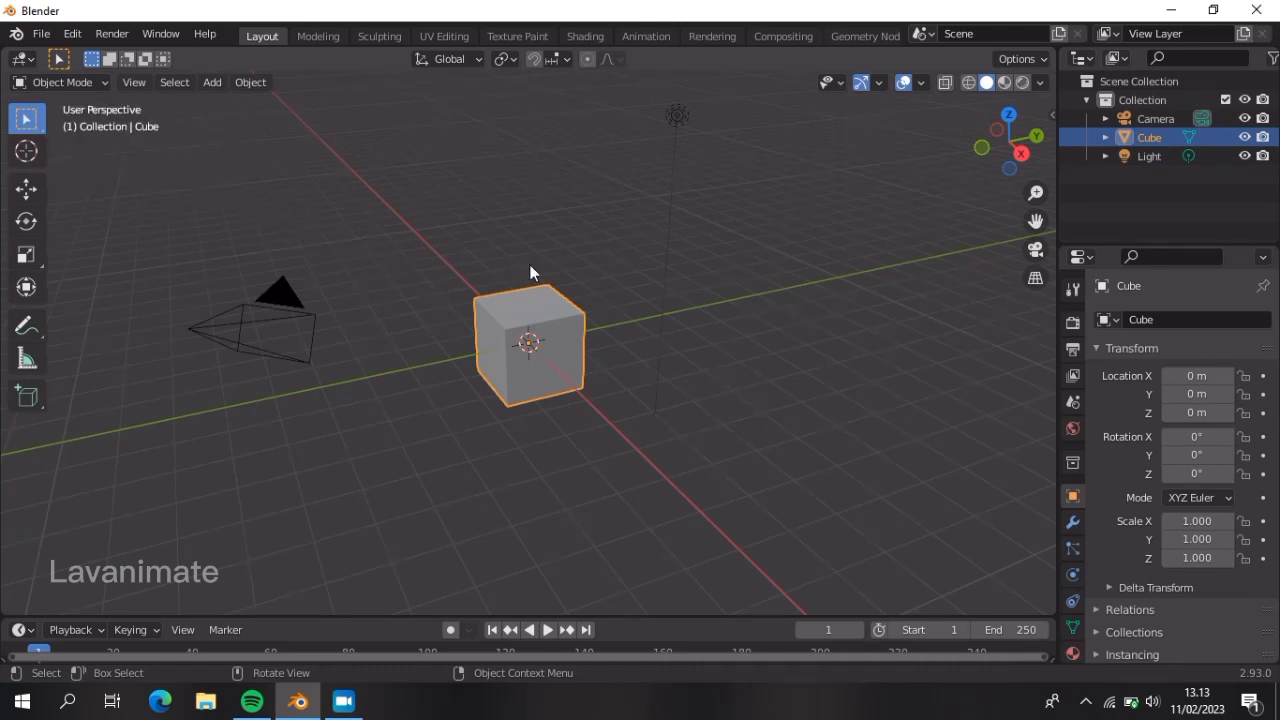
{"action": "middle_click_drag", "start_coordinate": [547, 274], "coordinate": [441, 300]}
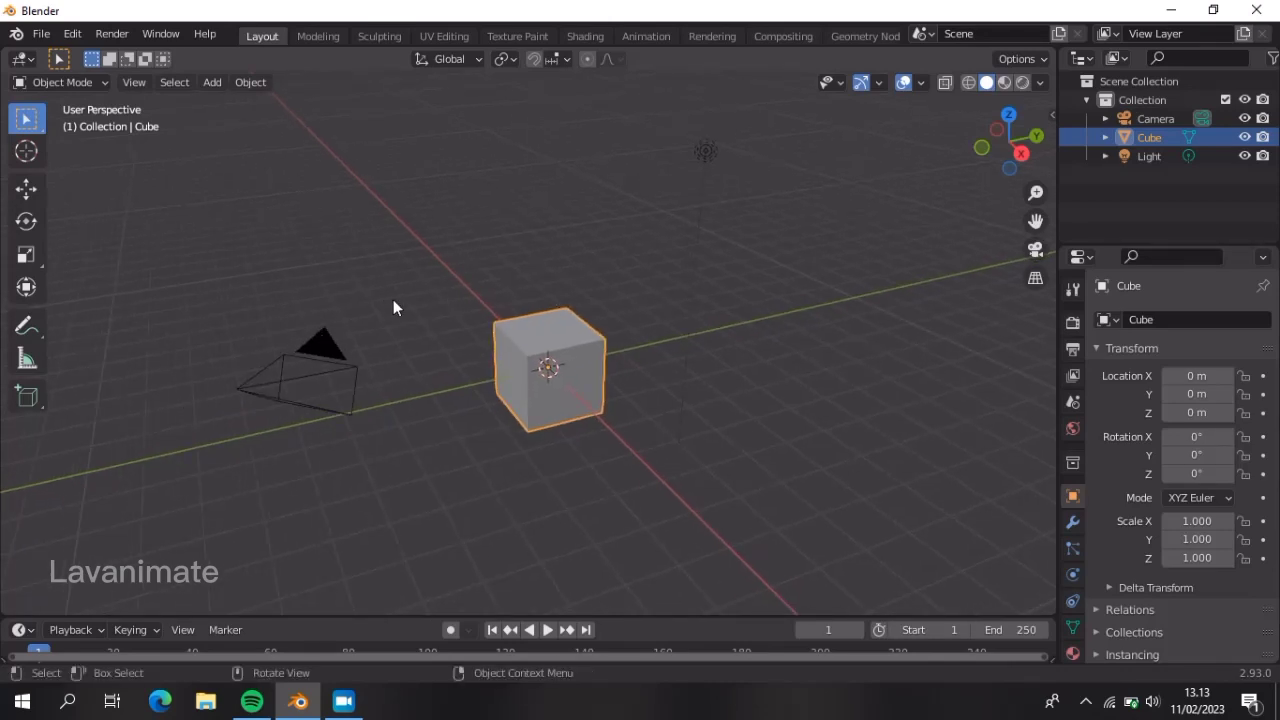
{"action": "left_click", "coordinate": [314, 343]}
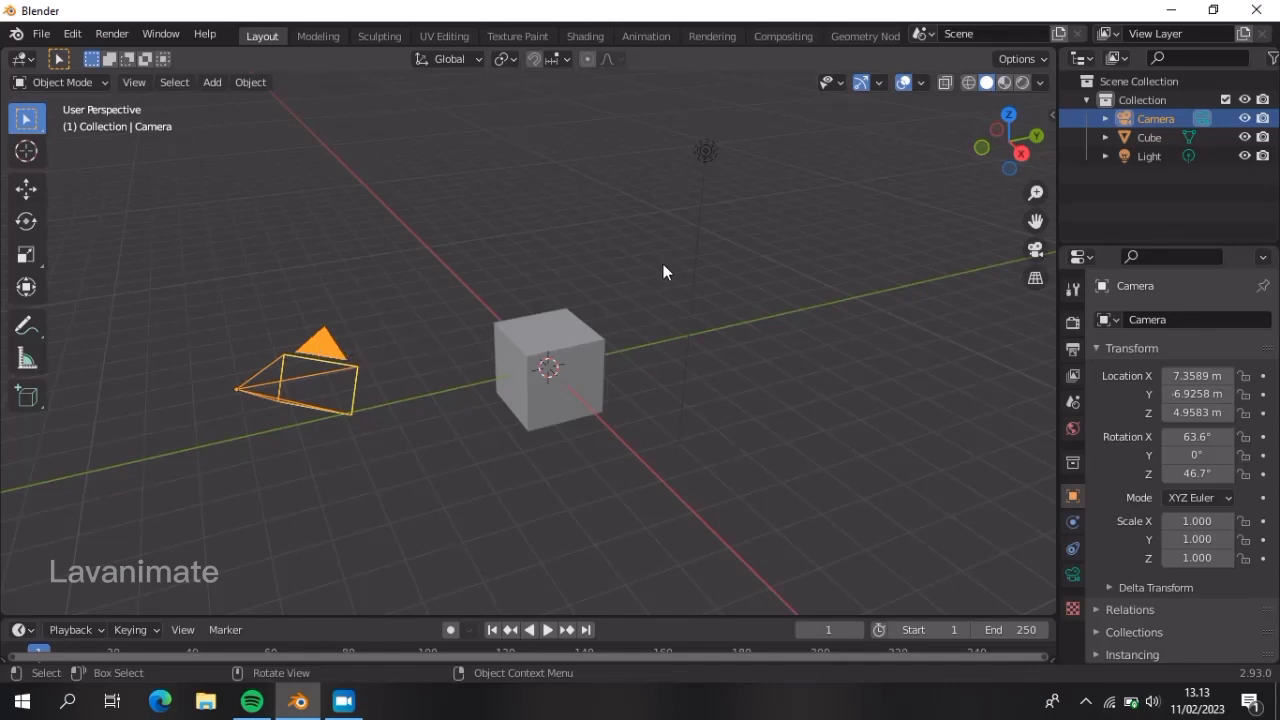
{"action": "left_click", "coordinate": [706, 152]}
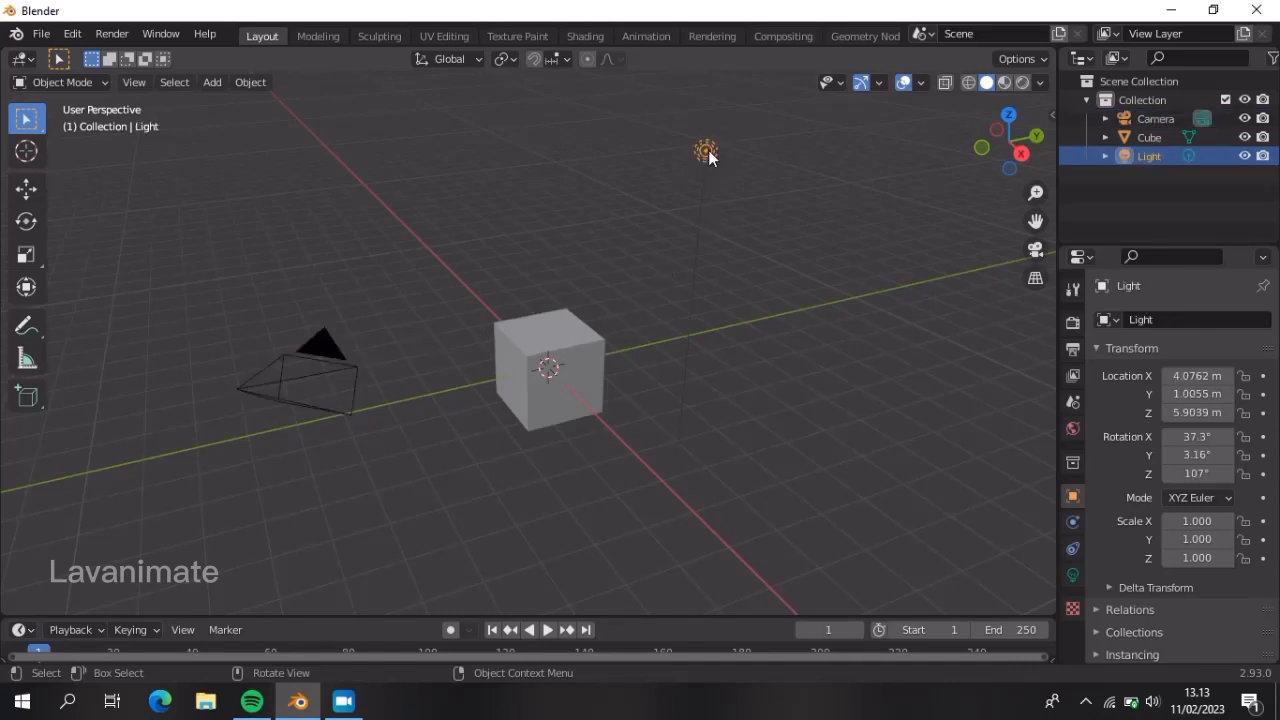
{"action": "left_click", "coordinate": [566, 319]}
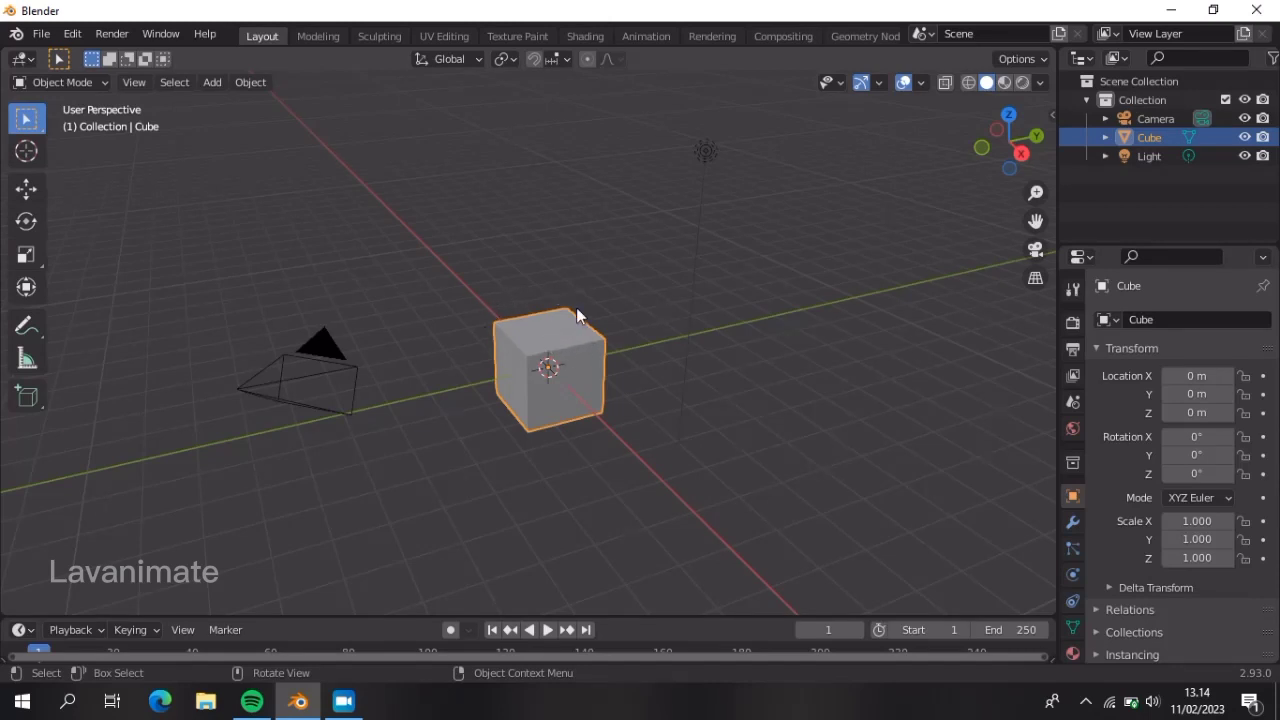
Step: Place the 3D cursor on the empty grid away from the cube, trying two different spots
{"action": "left_click", "coordinate": [39, 153]}
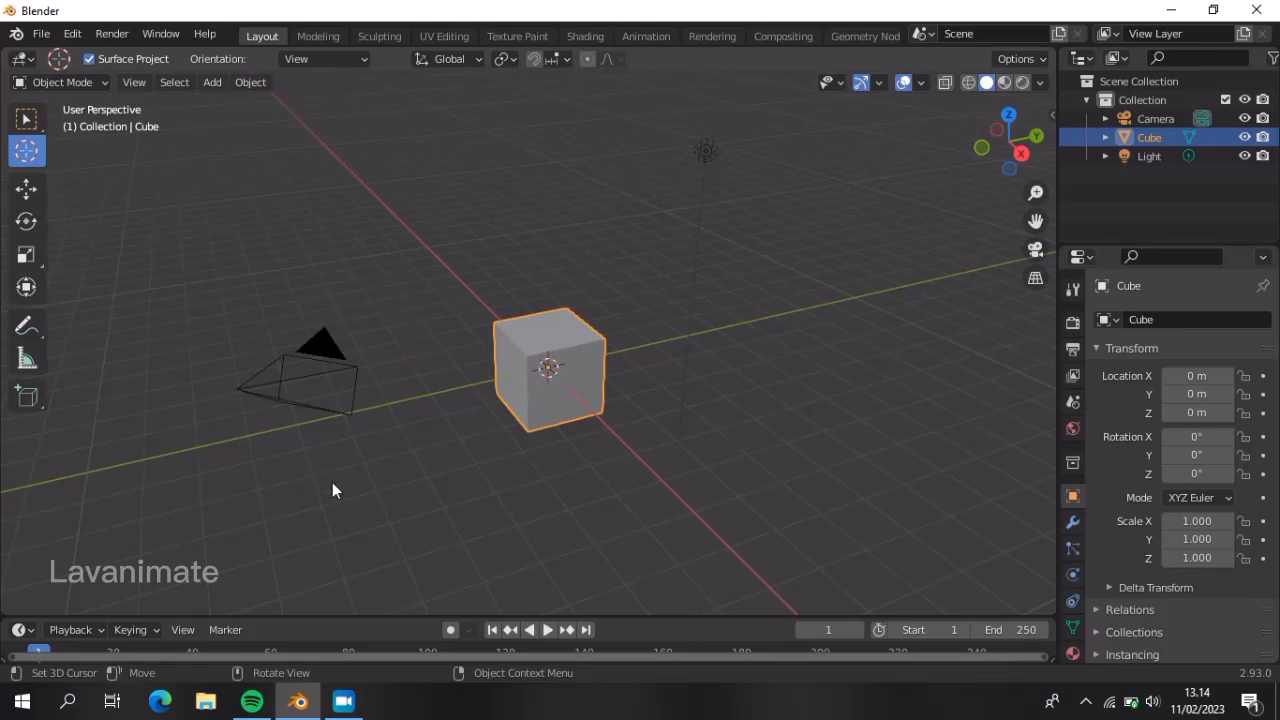
{"action": "left_click", "coordinate": [358, 492]}
{"action": "left_click", "coordinate": [814, 456]}
Step: Snap the 3D cursor to the world origin and switch back to the Select Box tool
{"action": "key", "text": "shift+s"}
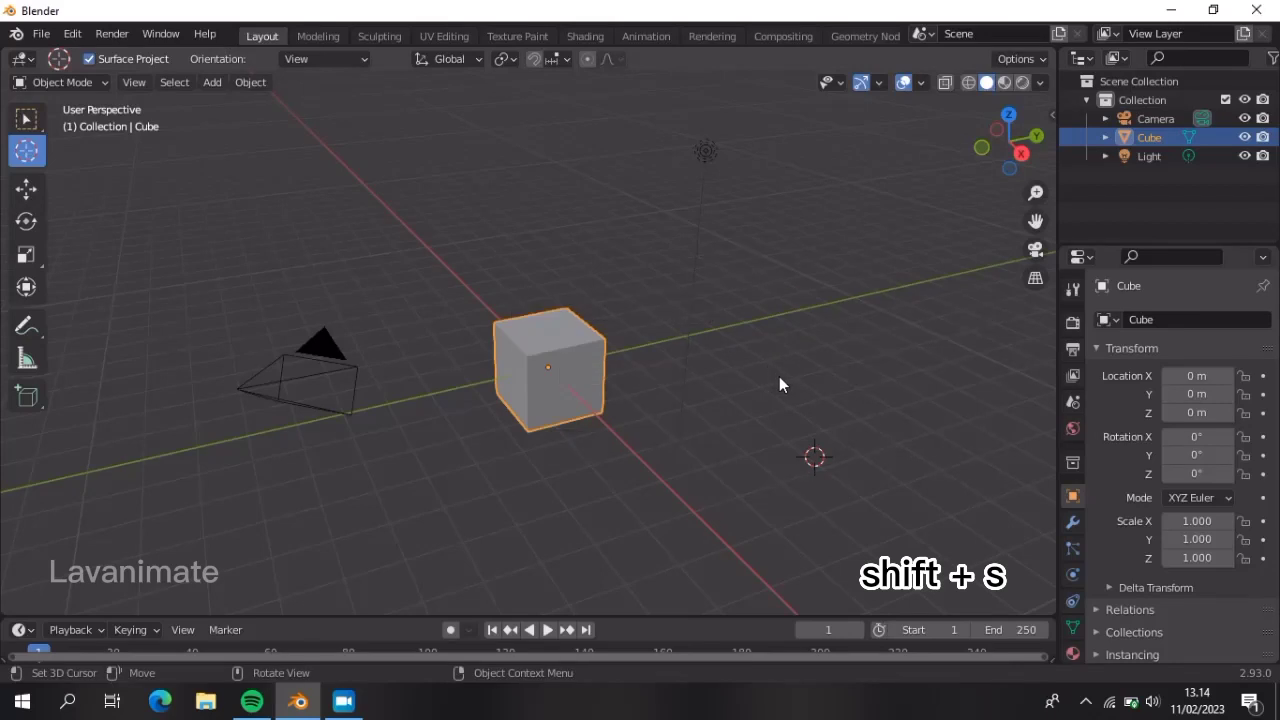
{"action": "key", "text": "shift+s"}
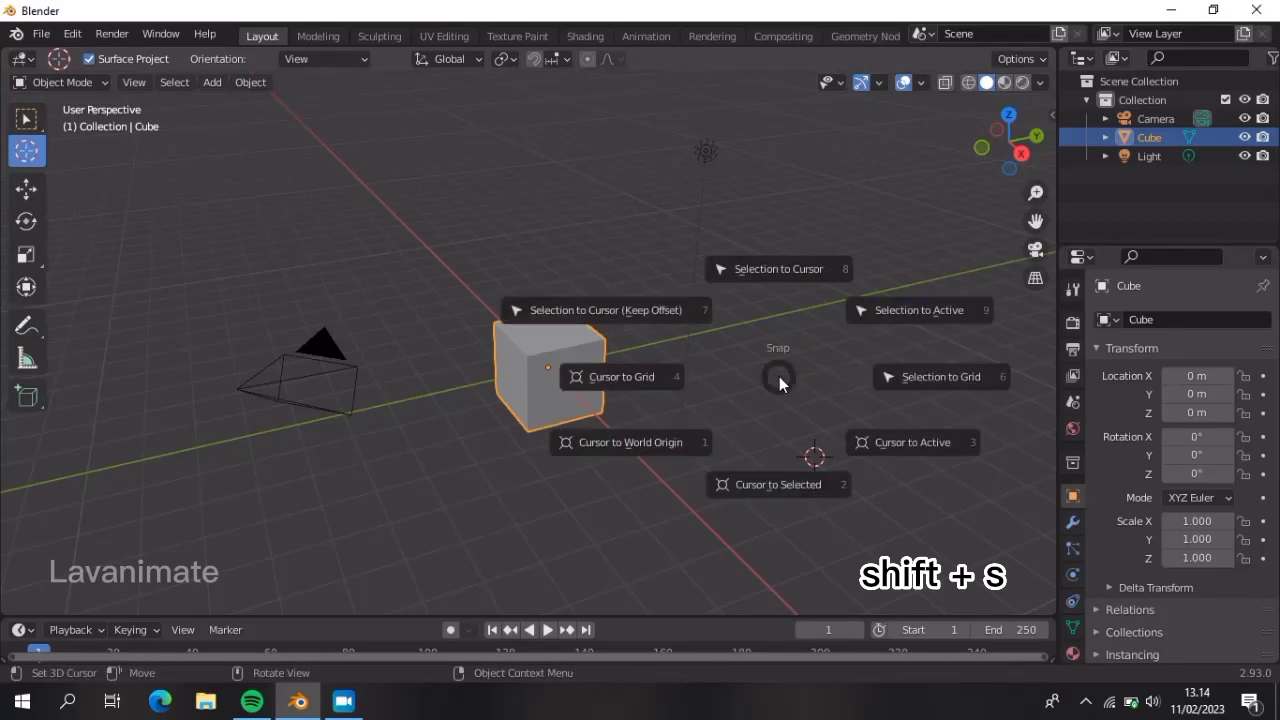
{"action": "left_click", "coordinate": [649, 442]}
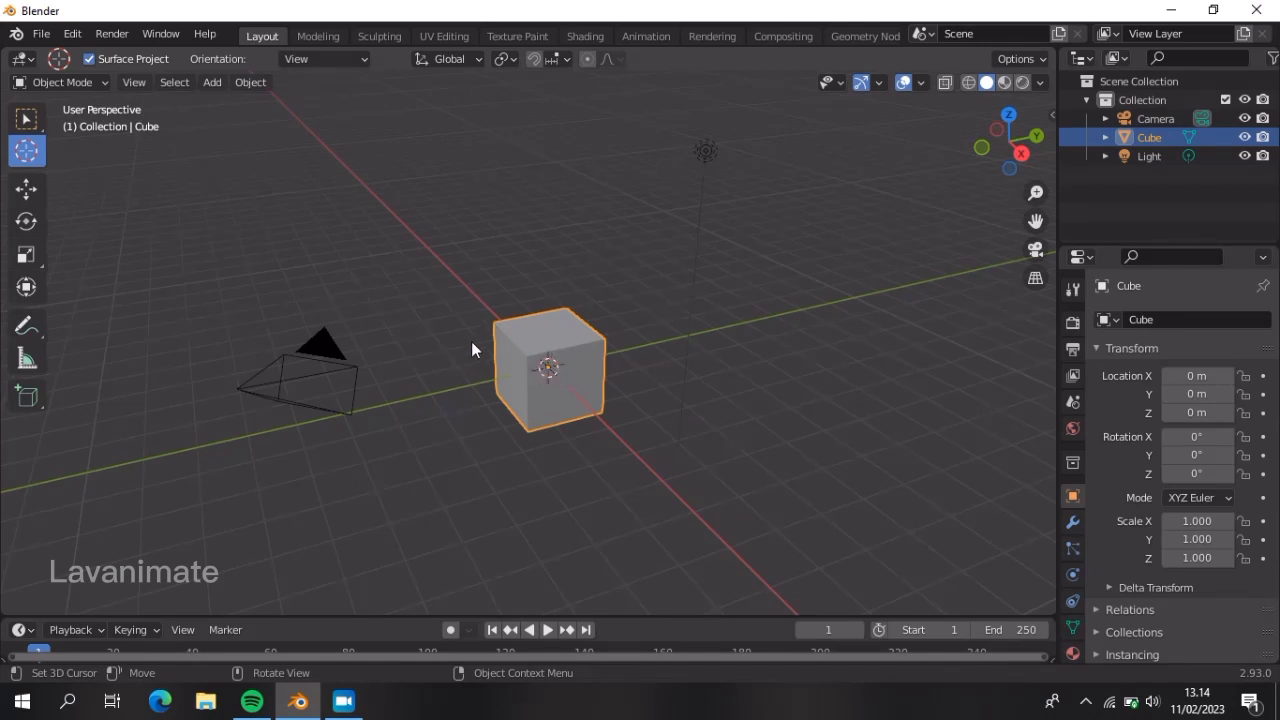
{"action": "left_click", "coordinate": [26, 128]}
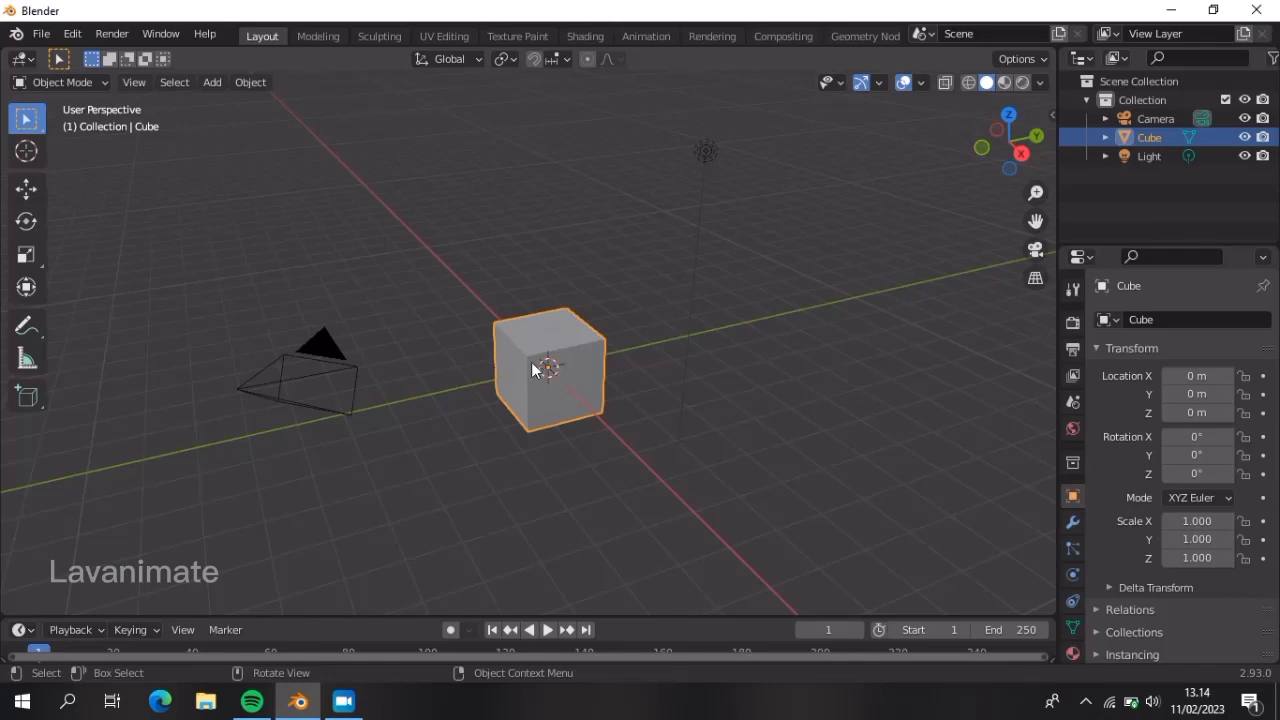
Step: Move the cube about -0.1 m along the Y axis and about -0.05 m along the X axis
{"action": "left_click", "coordinate": [26, 191]}
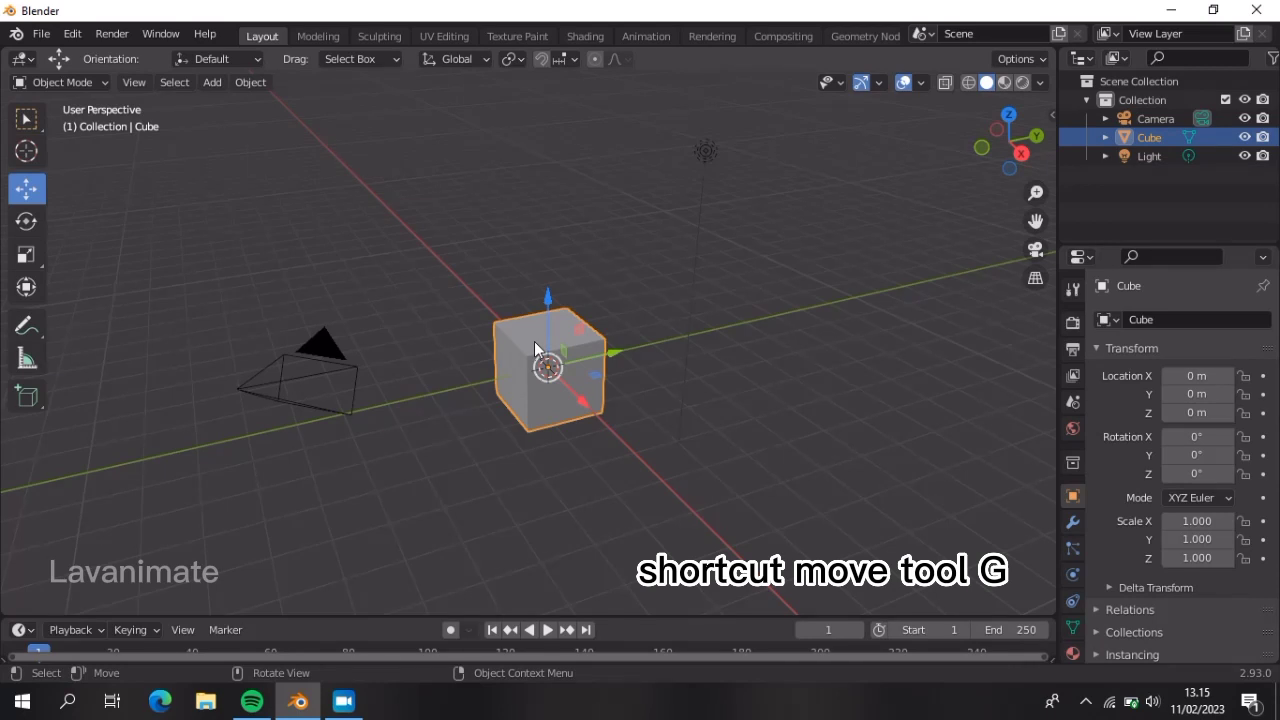
{"action": "key", "text": "g"}
{"action": "key", "text": "y"}
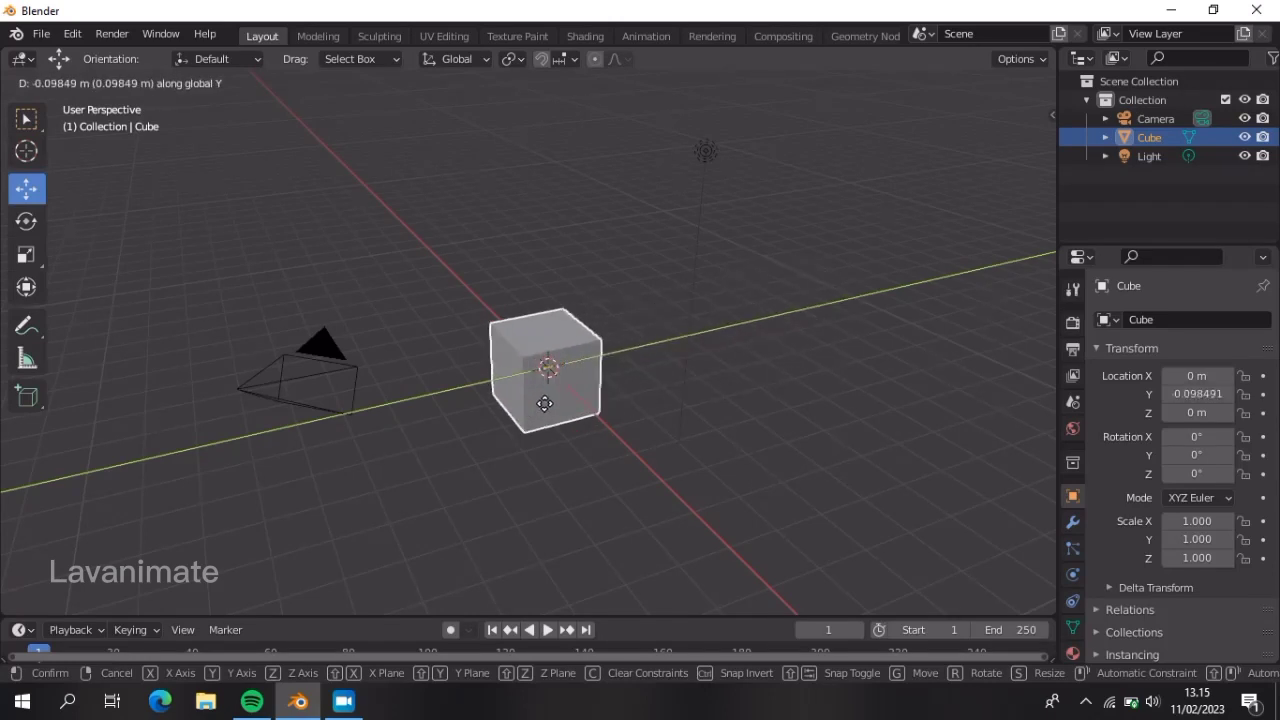
{"action": "left_click", "coordinate": [572, 392]}
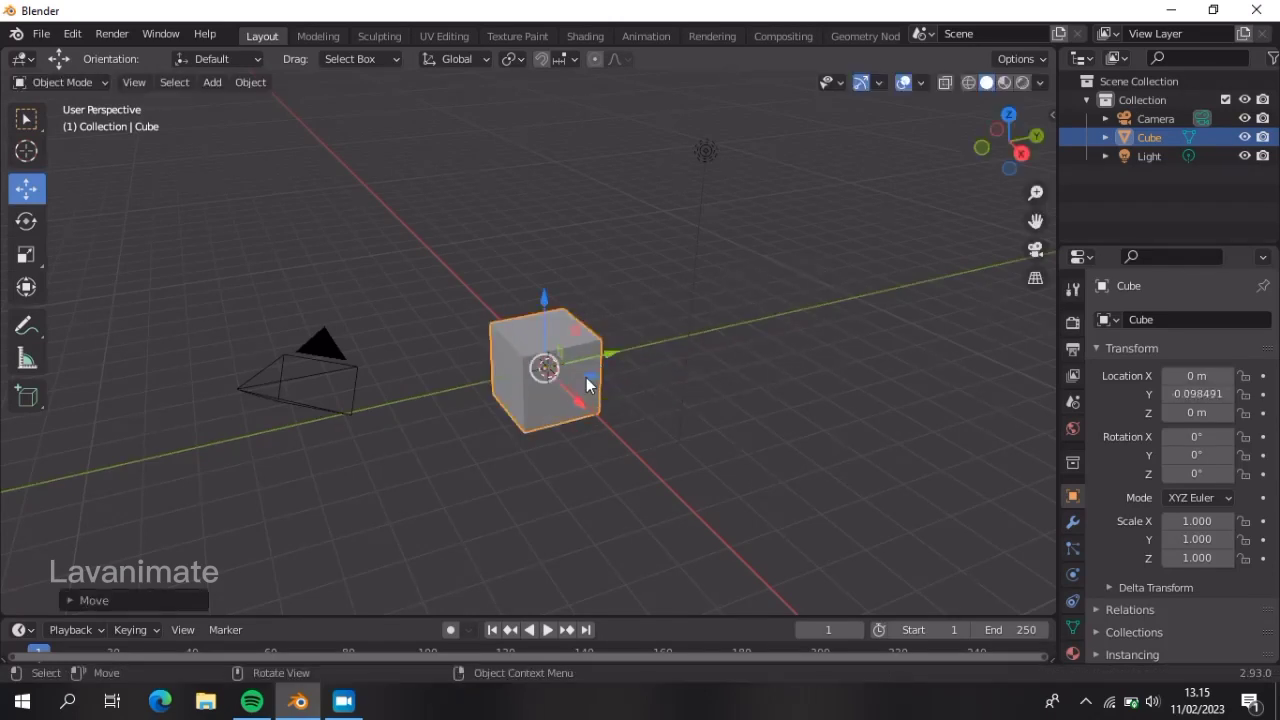
{"action": "key", "text": "g"}
{"action": "key", "text": "x"}
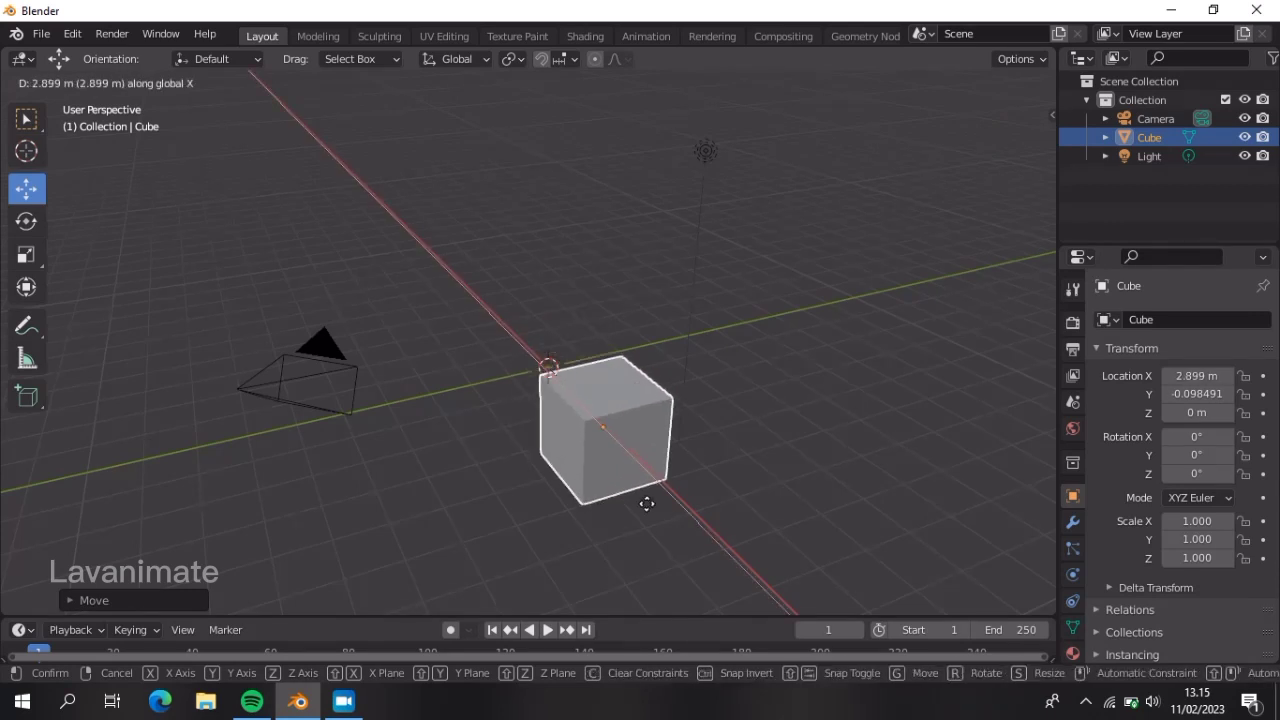
{"action": "left_click", "coordinate": [587, 381]}
Step: Raise the cube about 0.59 m along the Z axis
{"action": "key", "text": "g"}
{"action": "key", "text": "z"}
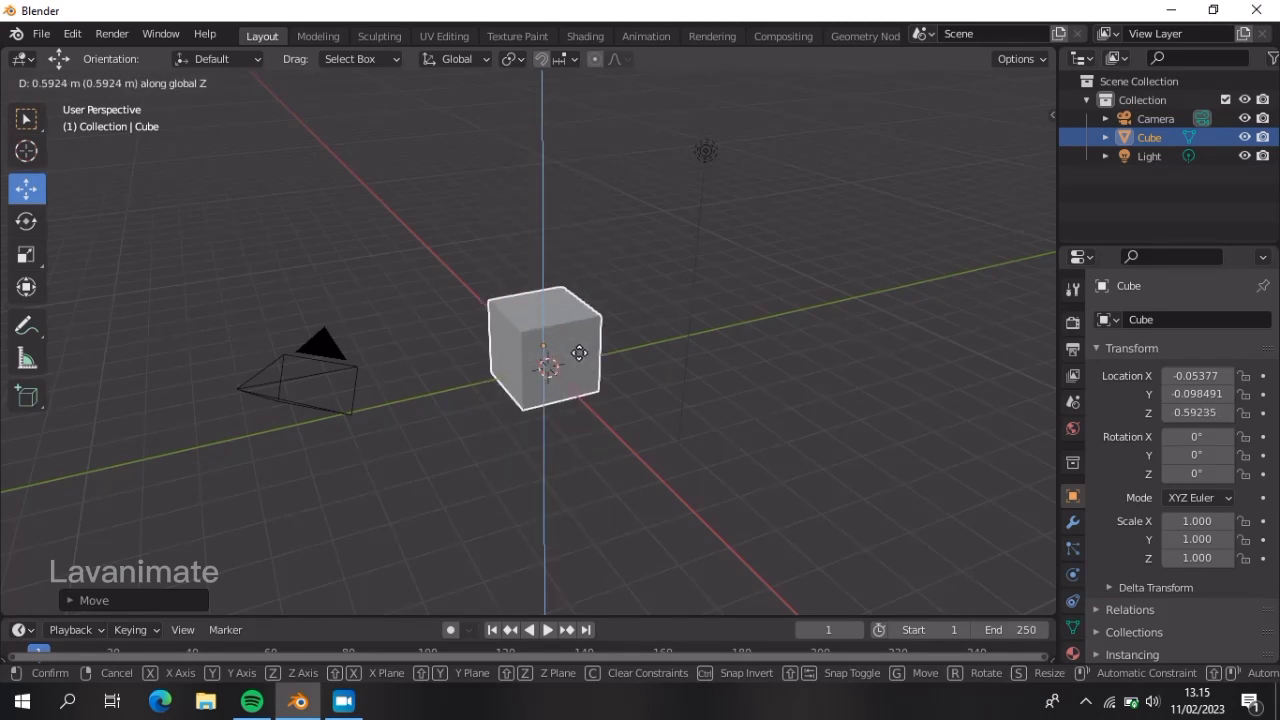
{"action": "left_click", "coordinate": [579, 352]}
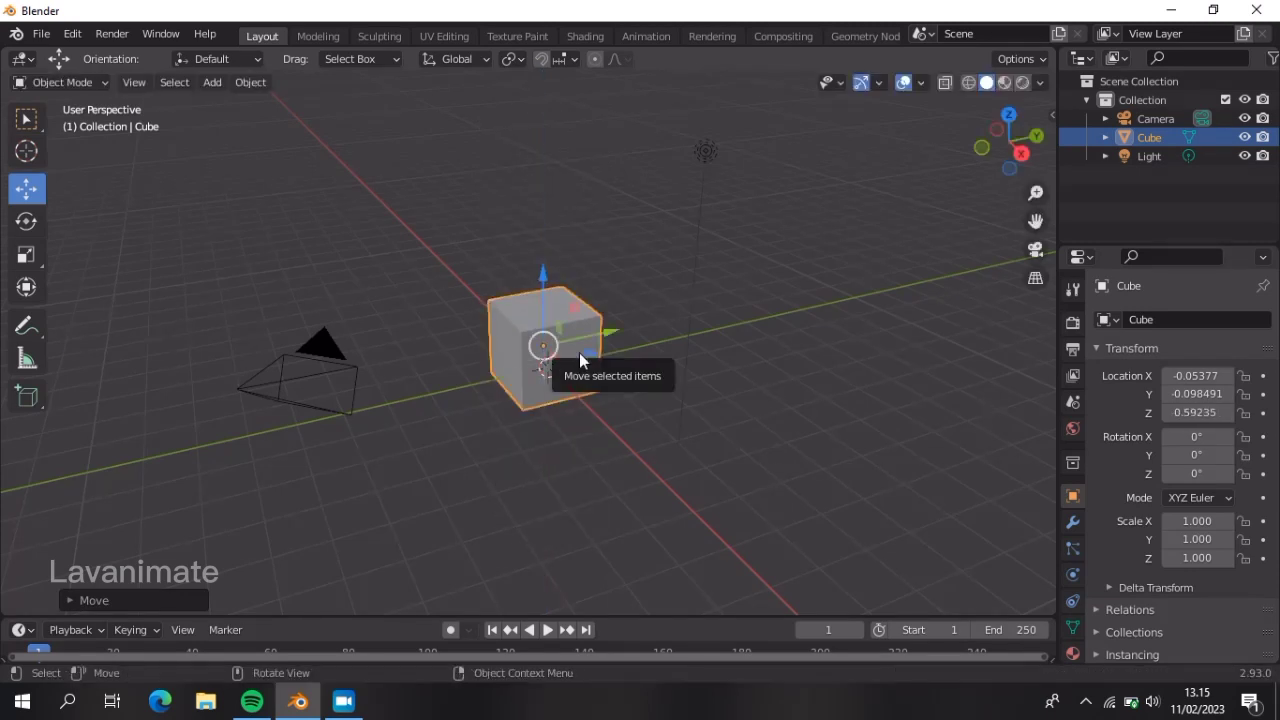
Step: Try moving the cube freely without an axis constraint and undo that move
{"action": "key", "text": "g"}
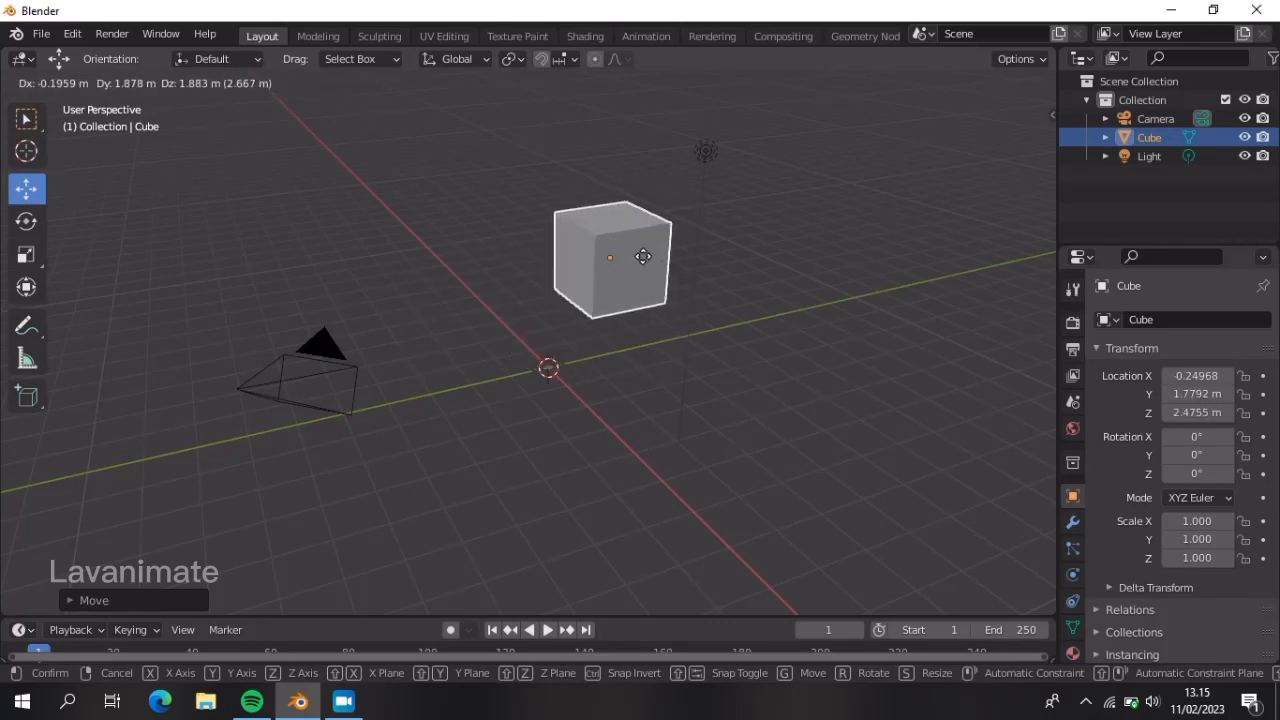
{"action": "left_click", "coordinate": [643, 256]}
{"action": "key", "text": "ctrl+z"}
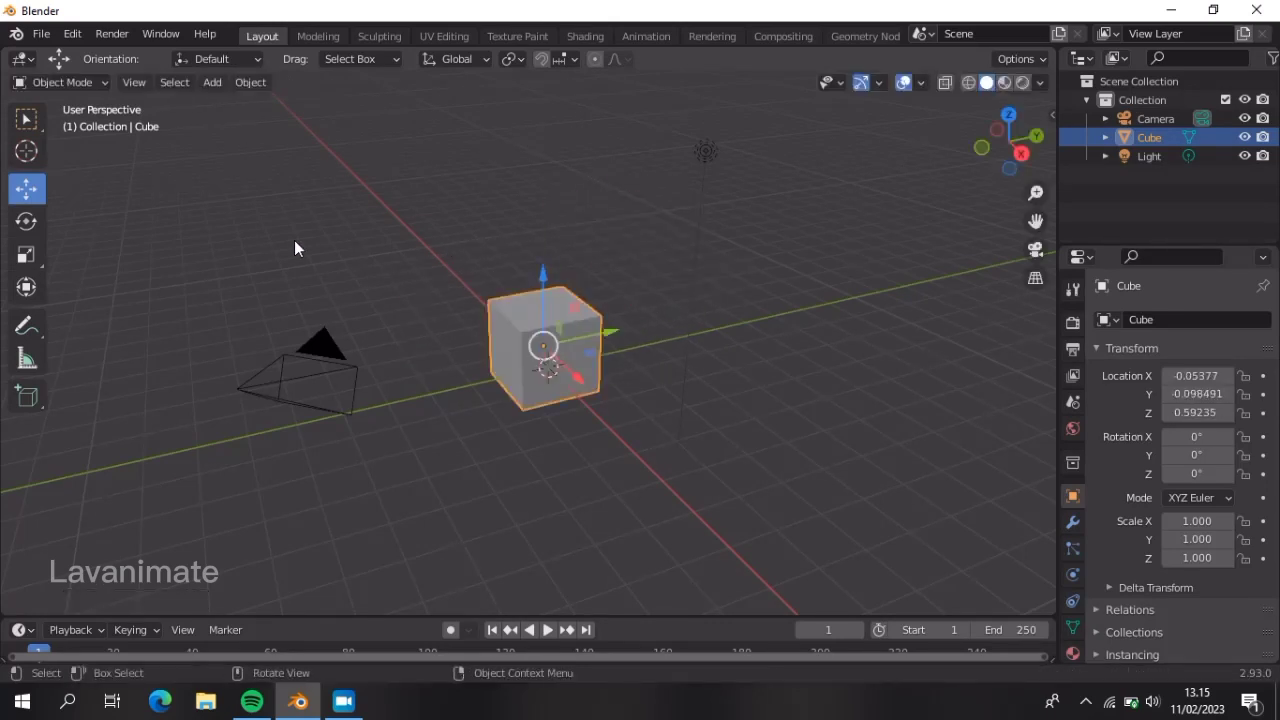
Step: Rotate the cube freely to about 8.7° in X, -4.3° in Y and 4.5° in Z
{"action": "left_click", "coordinate": [26, 222]}
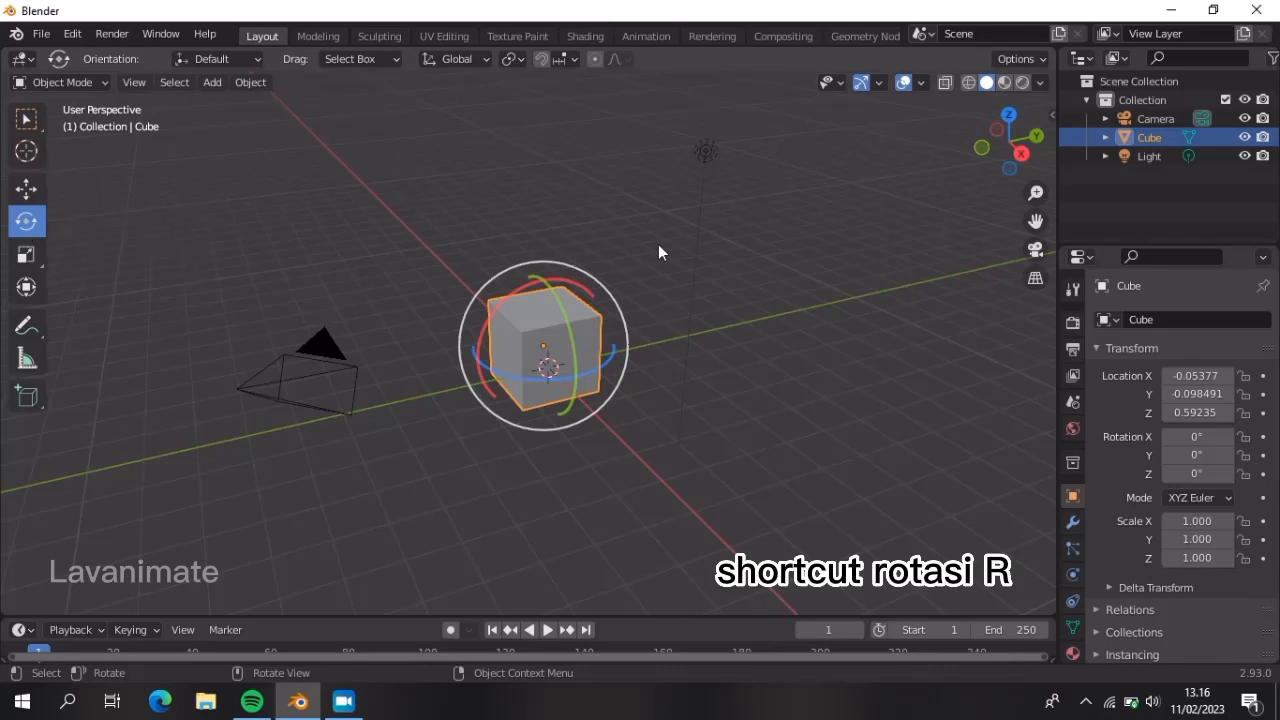
{"action": "key", "text": "r"}
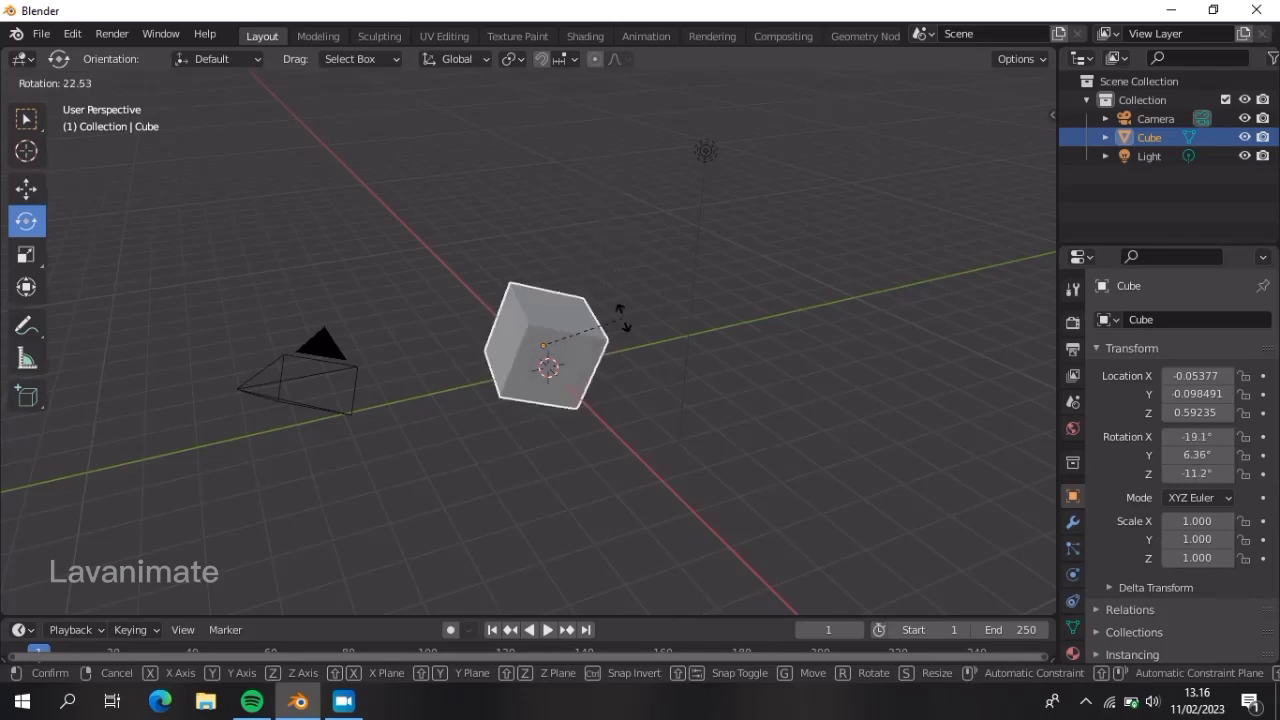
{"action": "left_click", "coordinate": [613, 255]}
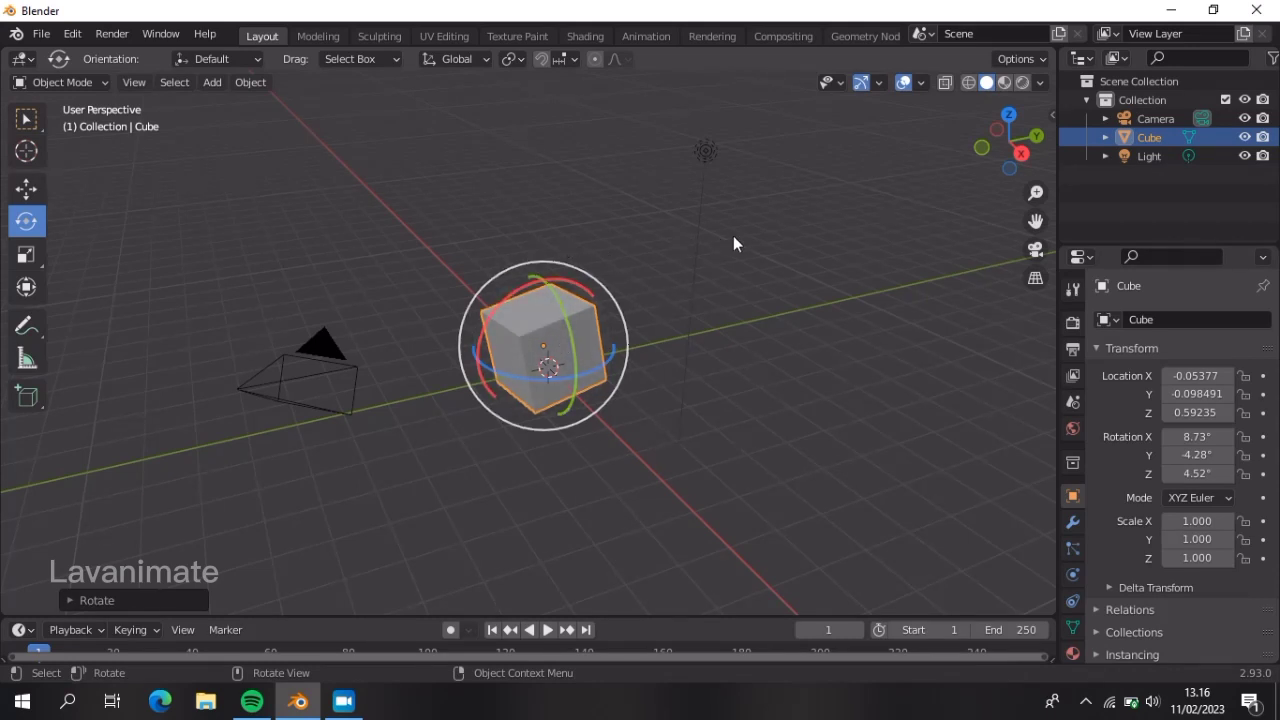
Step: Rotate the cube about -9° around the Z axis, and reset its rotation to 0° on all axes
{"action": "key", "text": "r"}
{"action": "key", "text": "z"}
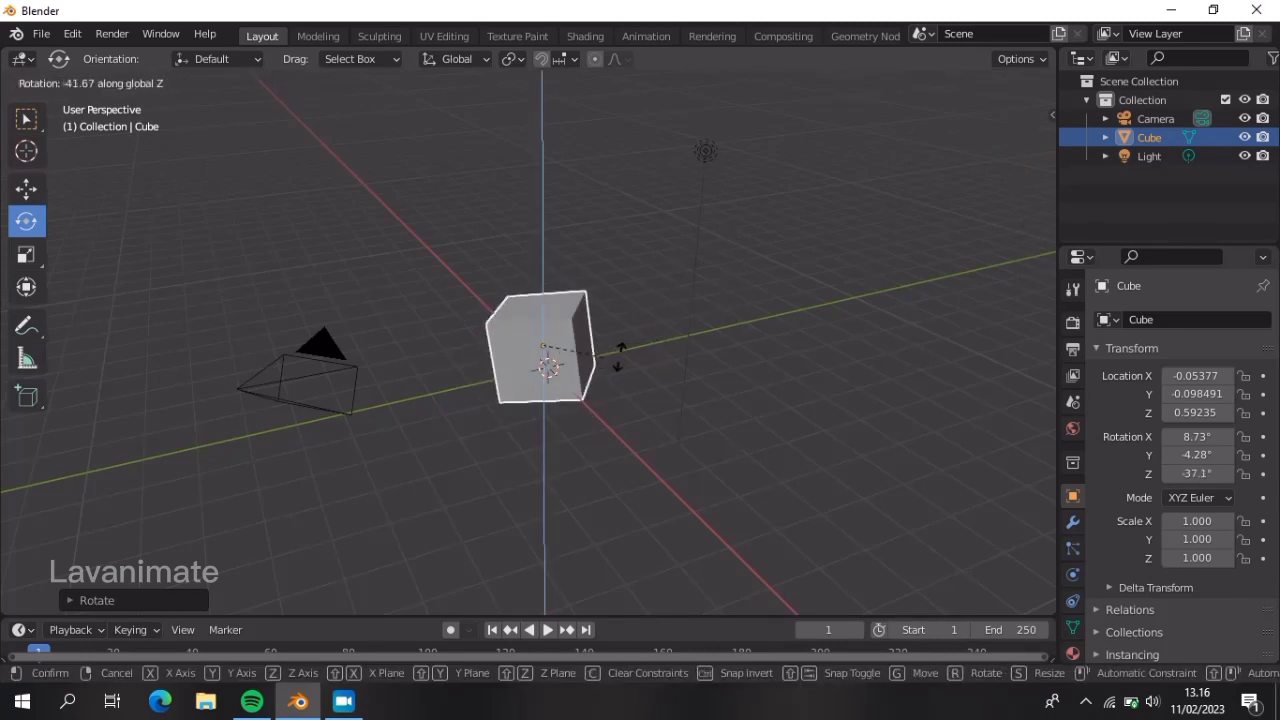
{"action": "left_click", "coordinate": [707, 290]}
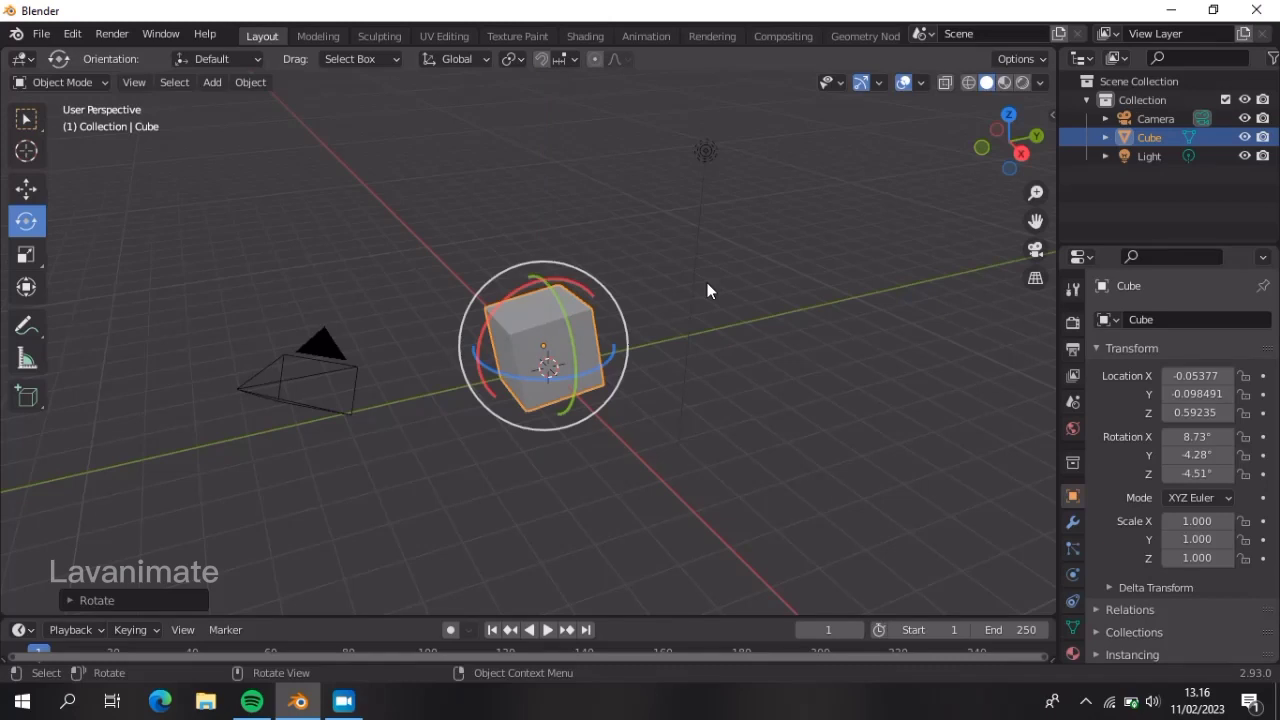
{"action": "key", "text": "alt+r"}
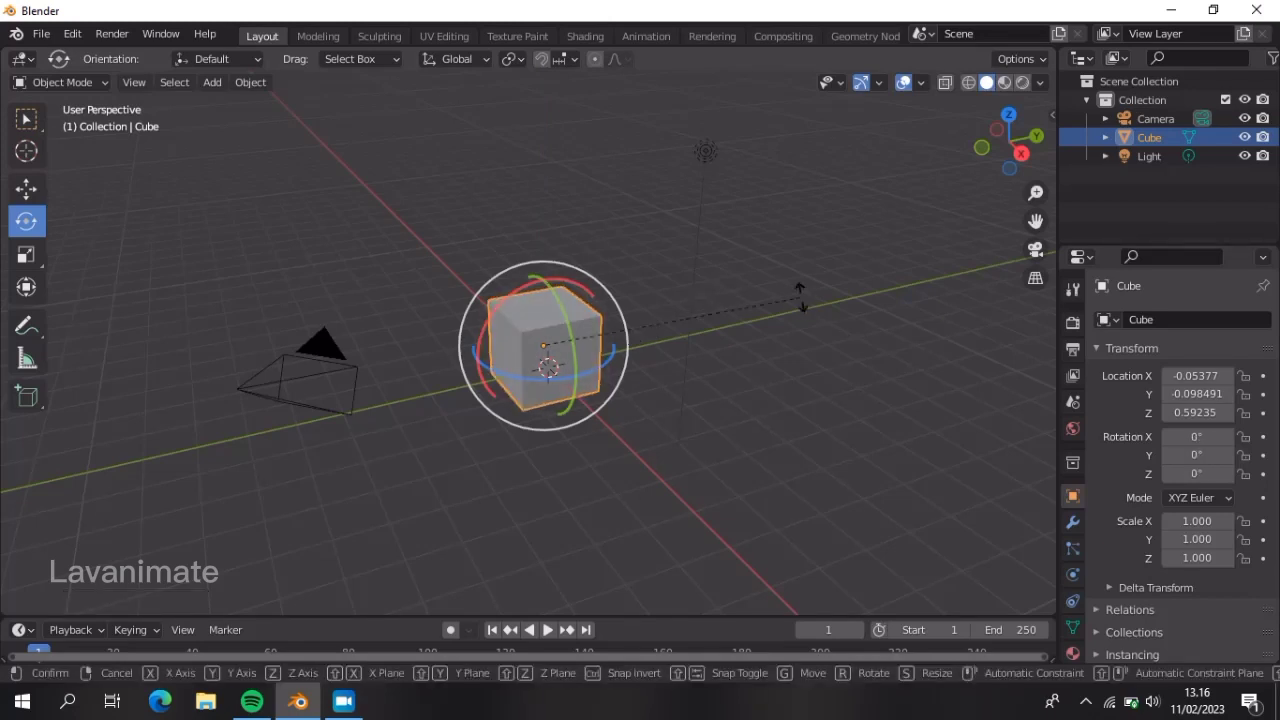
Step: Rotate the cube about 0.2° around the Y axis and about 1.3° around the X axis, and undo both rotations
{"action": "key", "text": "r"}
{"action": "key", "text": "y"}
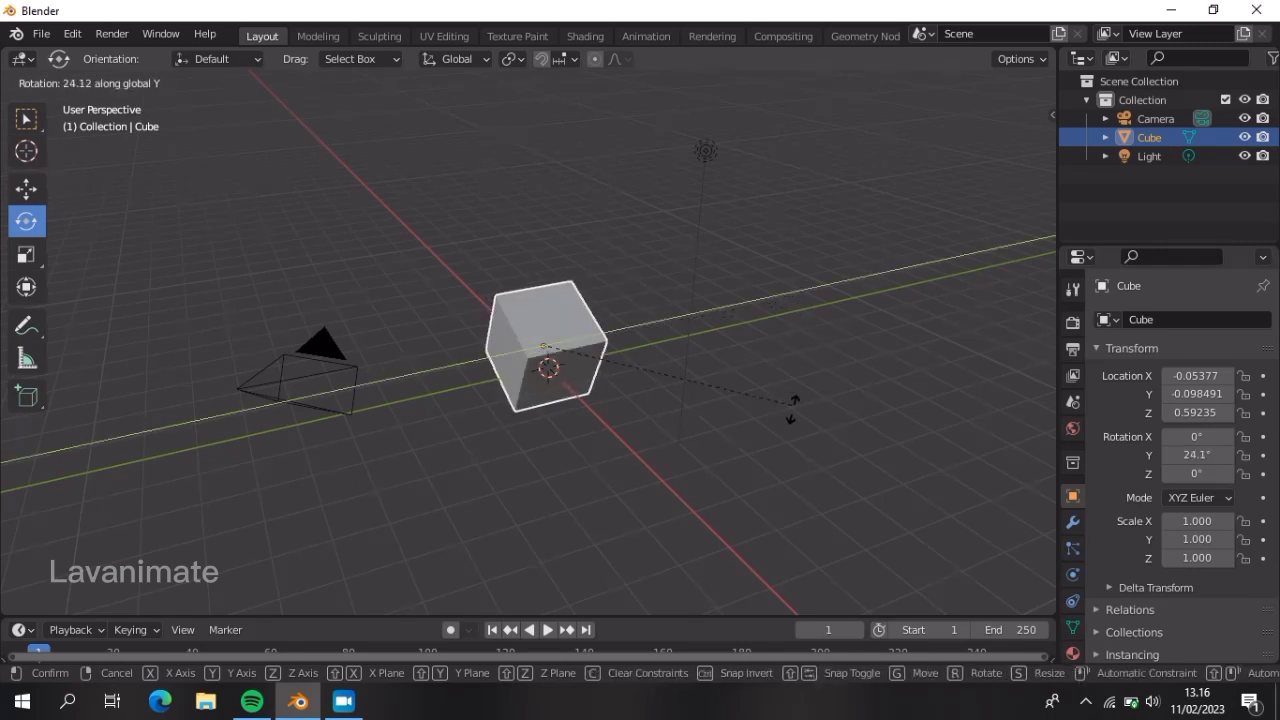
{"action": "left_click", "coordinate": [735, 322]}
{"action": "key", "text": "r"}
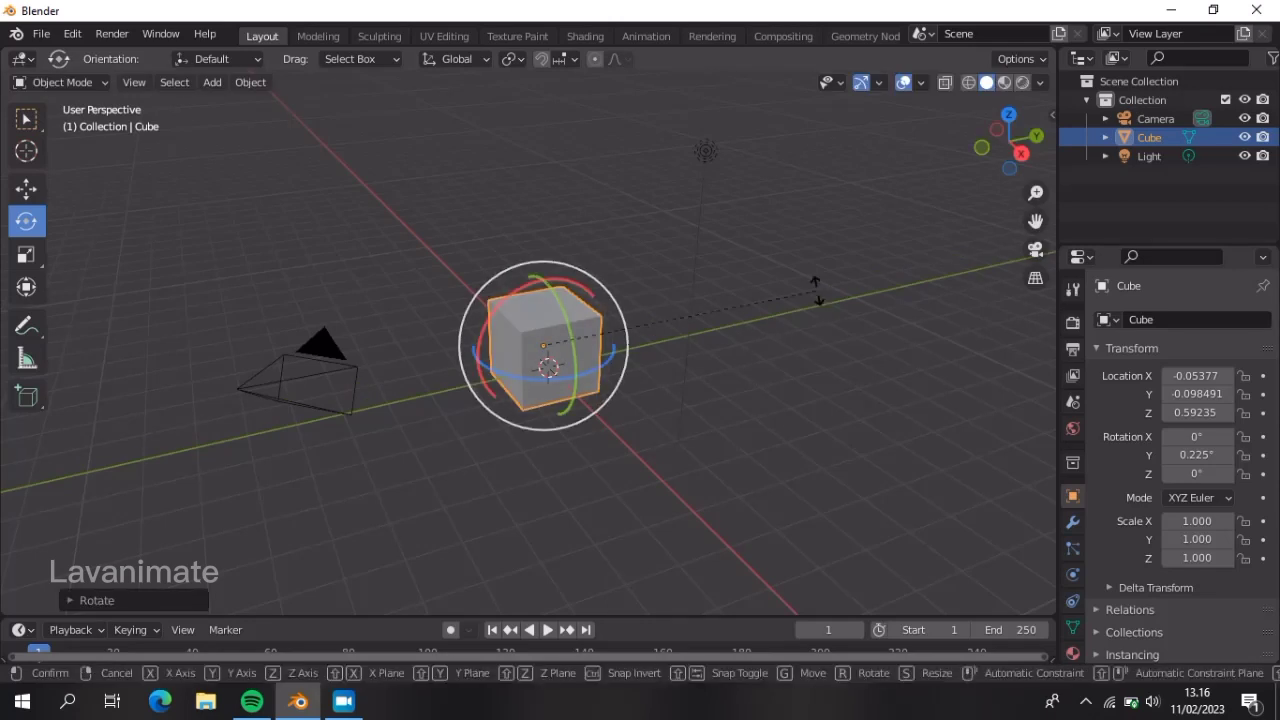
{"action": "key", "text": "x"}
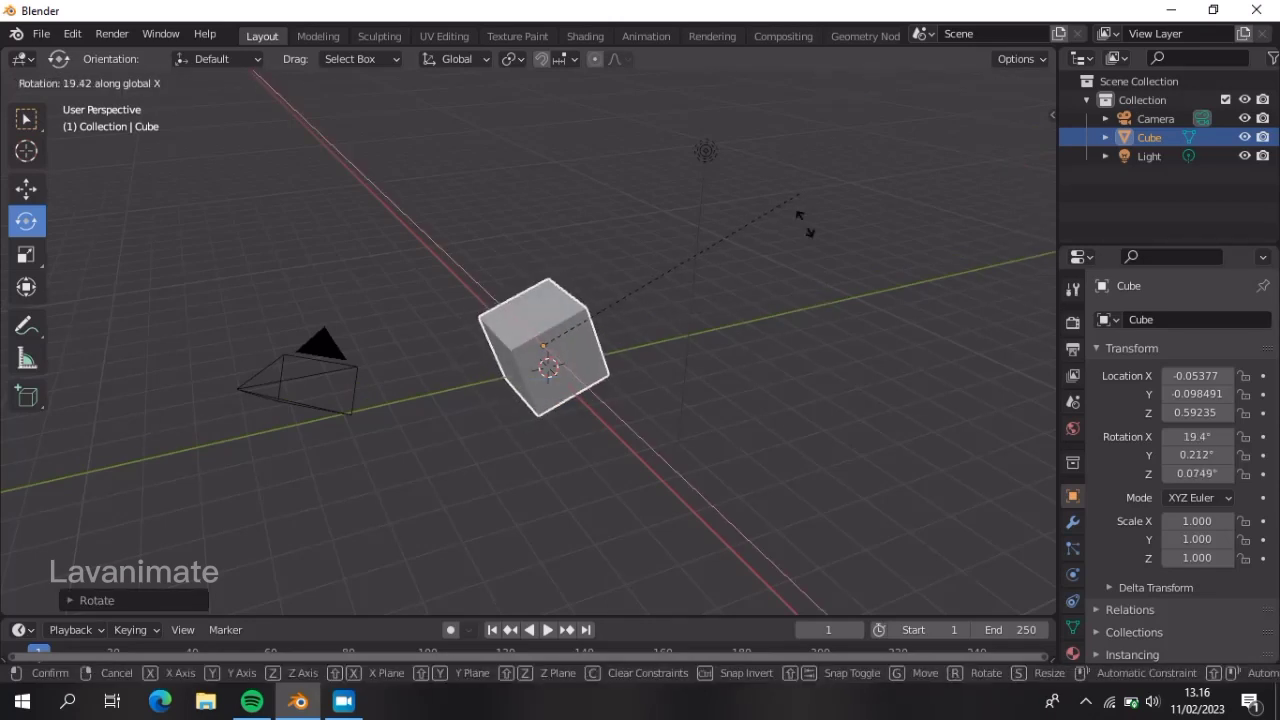
{"action": "left_click", "coordinate": [753, 298]}
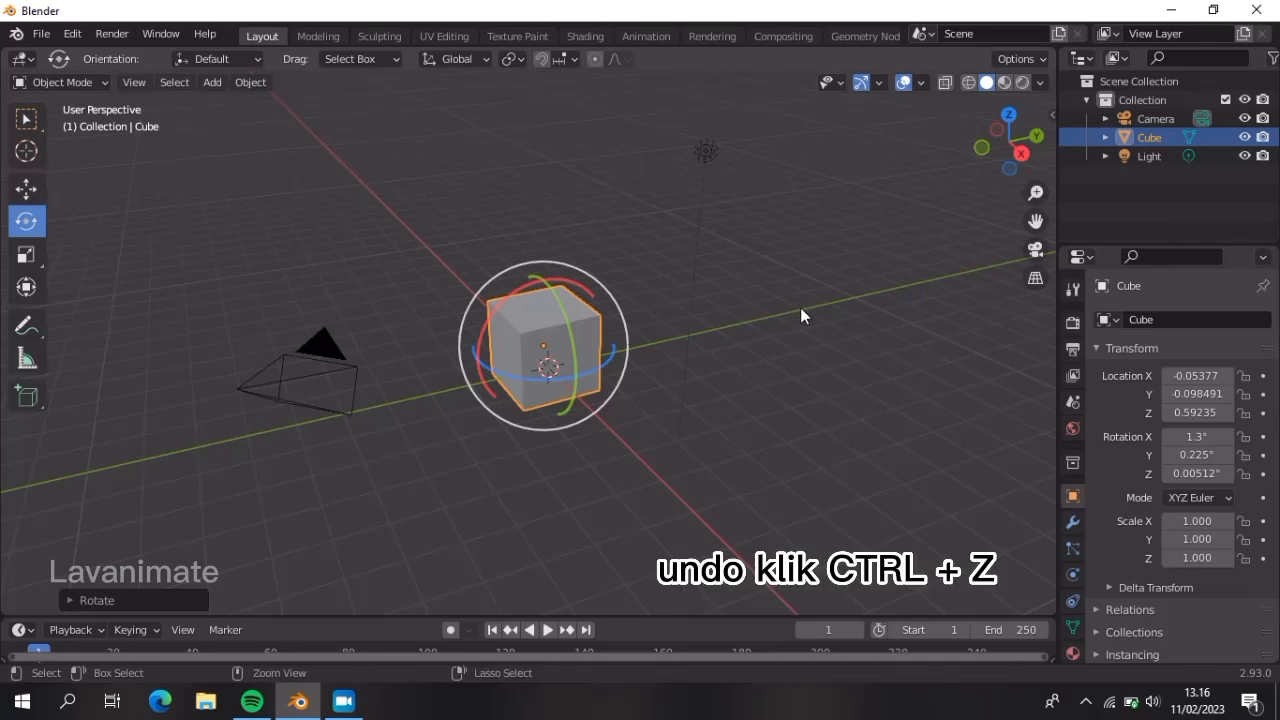
{"action": "key", "text": "ctrl+z"}
{"action": "key", "text": "ctrl+z"}
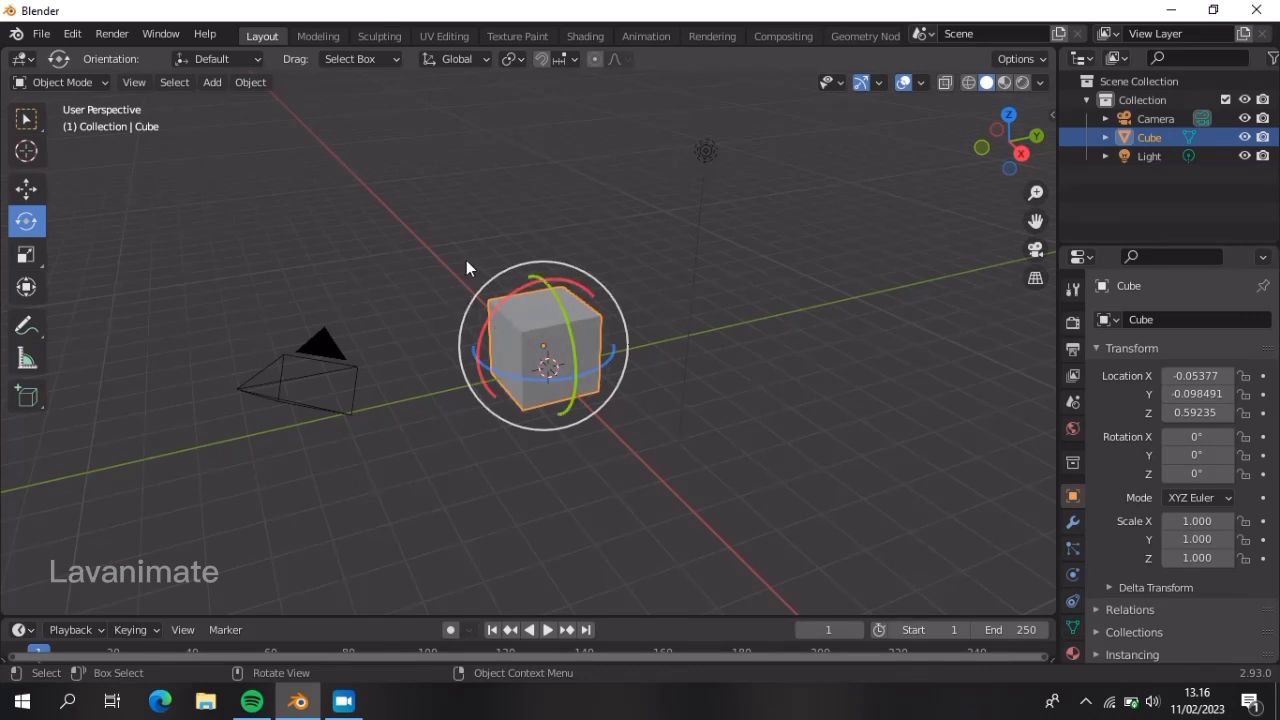
Step: Scale the cube up uniformly to about 1.13 on all axes
{"action": "left_click", "coordinate": [27, 255]}
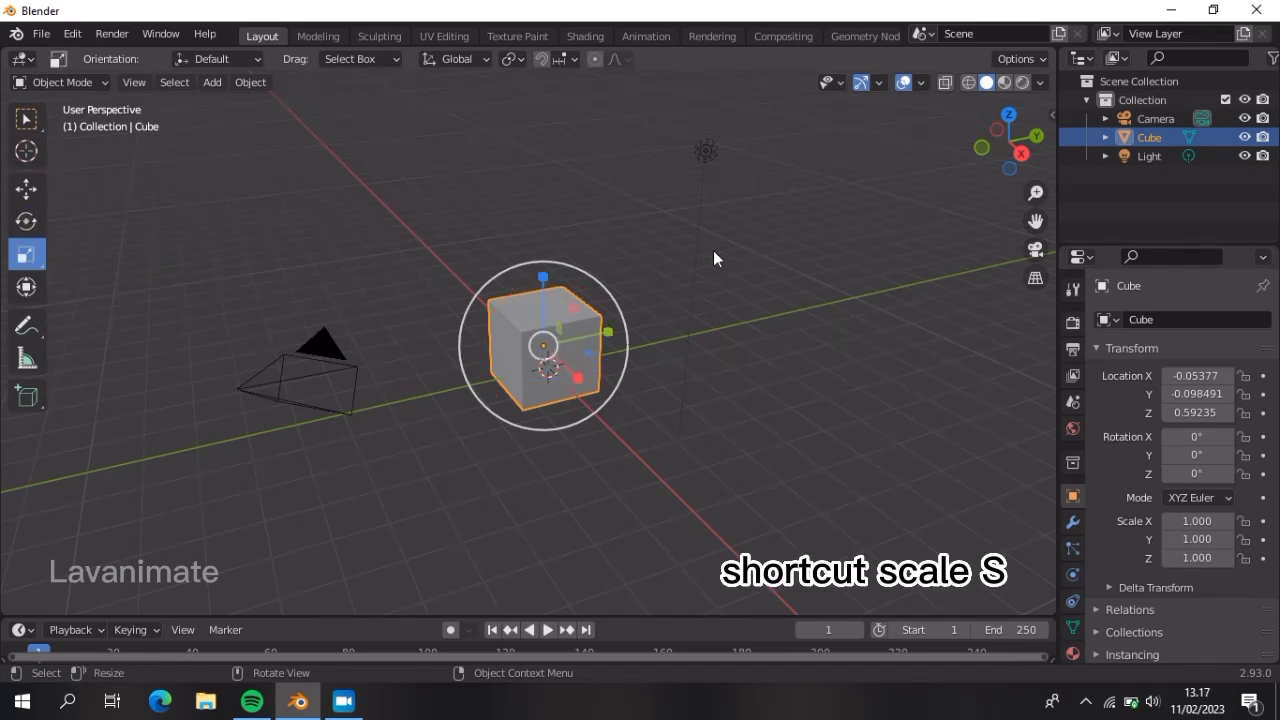
{"action": "middle_click_drag", "start_coordinate": [748, 257], "coordinate": [740, 263]}
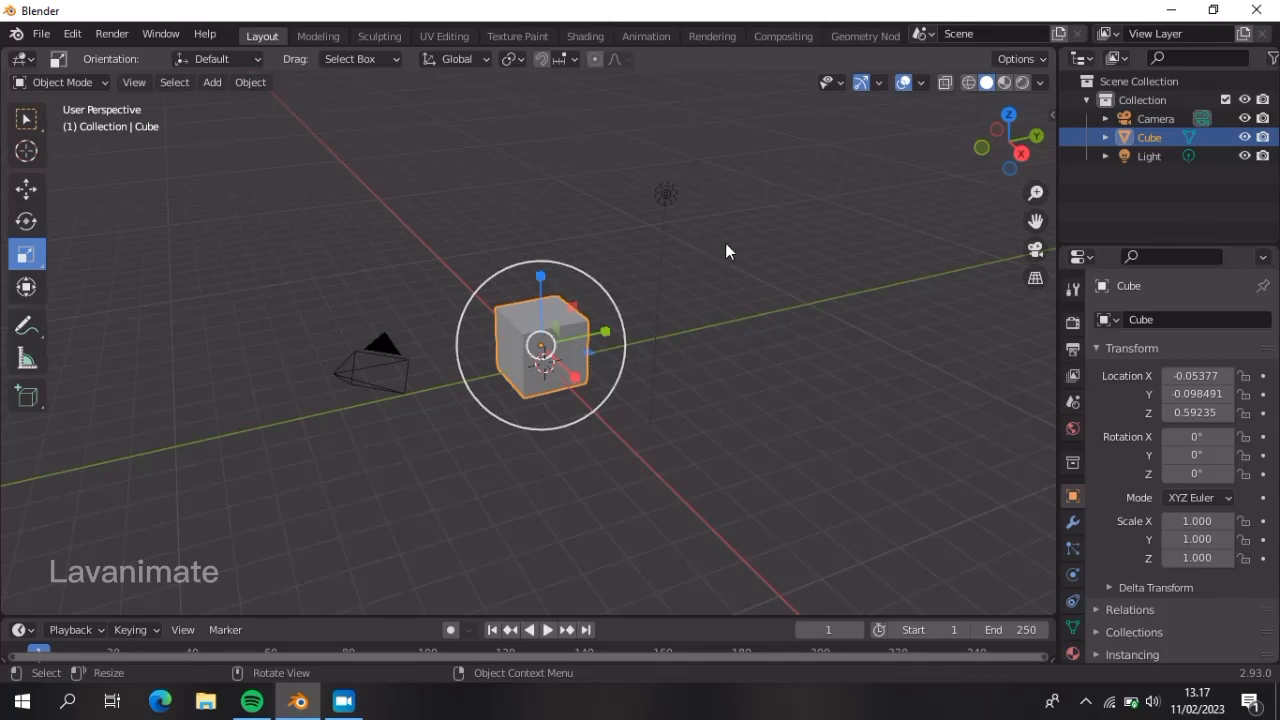
{"action": "key", "text": "s"}
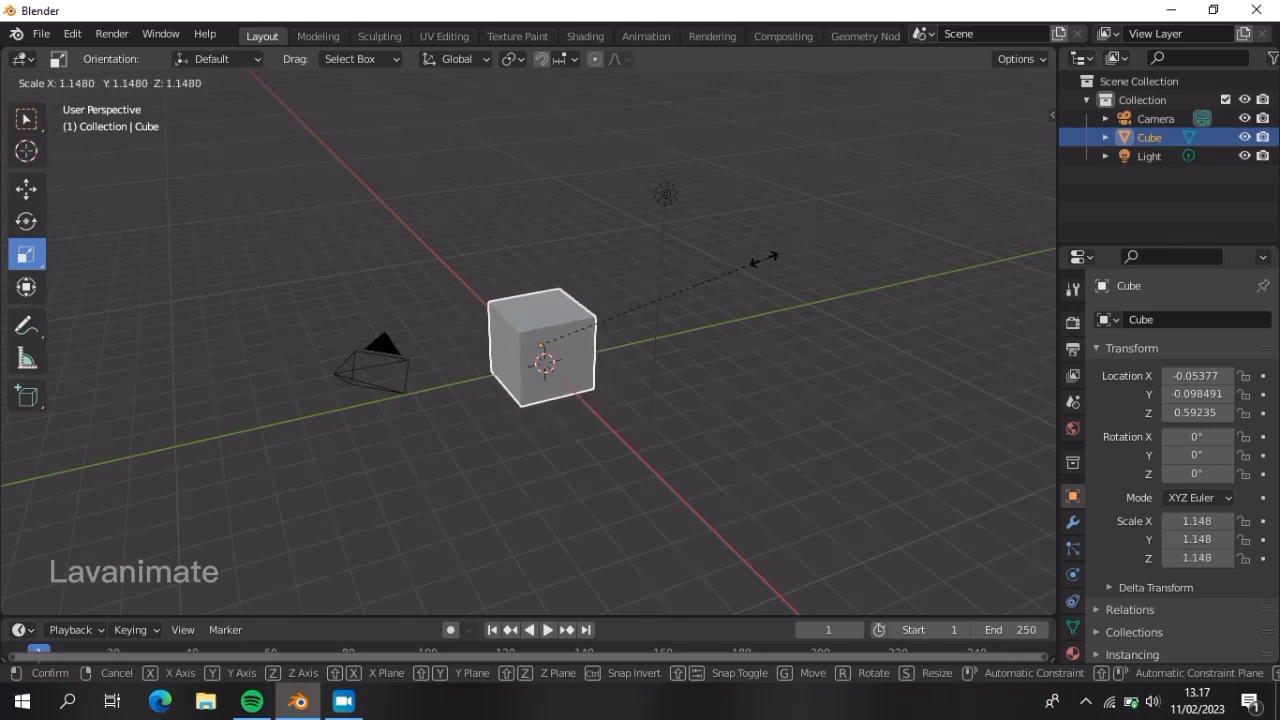
{"action": "left_click", "coordinate": [757, 263]}
{"action": "middle_click_drag", "start_coordinate": [633, 270], "coordinate": [510, 271]}
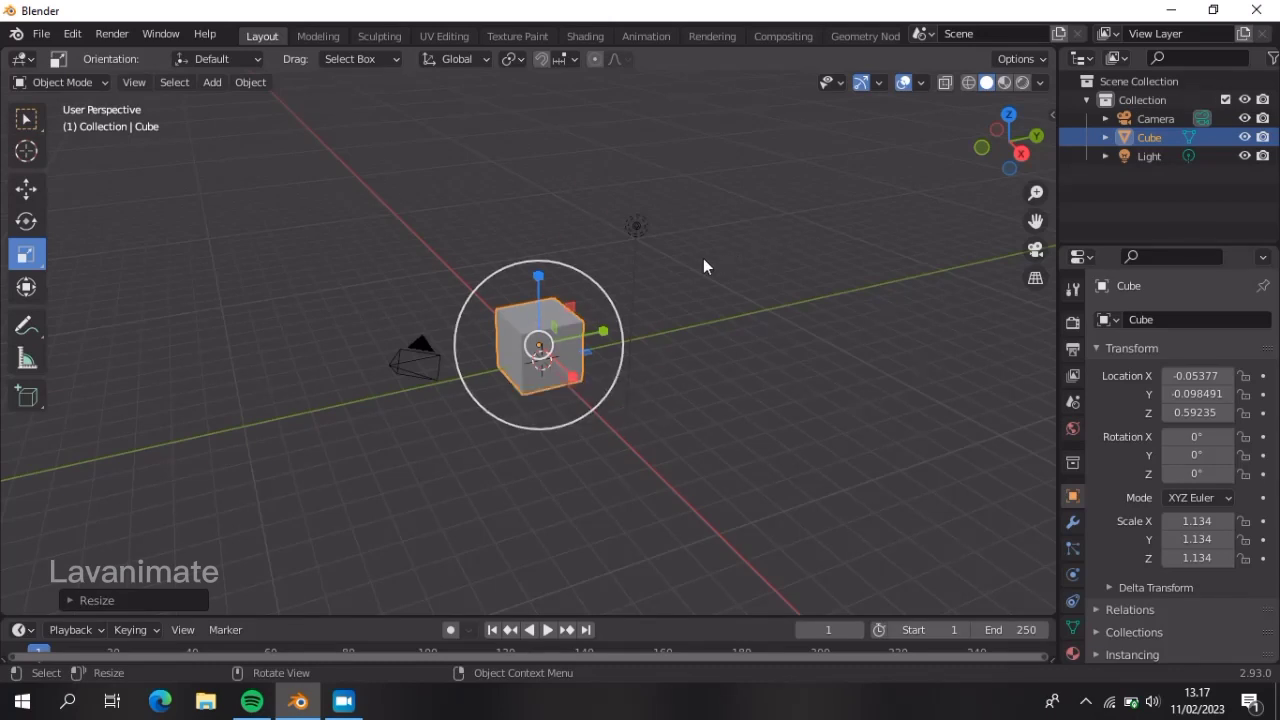
Step: Scale the cube along the Z axis to about 2.61 and along the Y axis to about 2.01
{"action": "key", "text": "s"}
{"action": "key", "text": "z"}
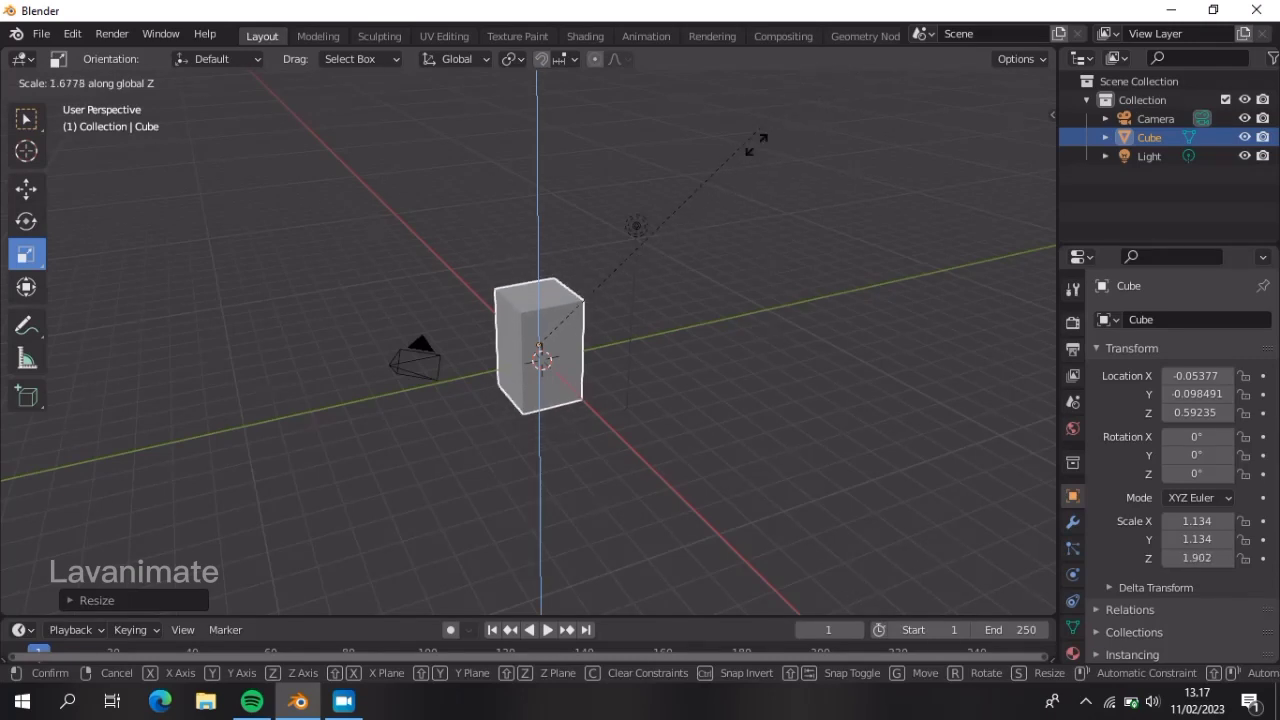
{"action": "left_click", "coordinate": [815, 146]}
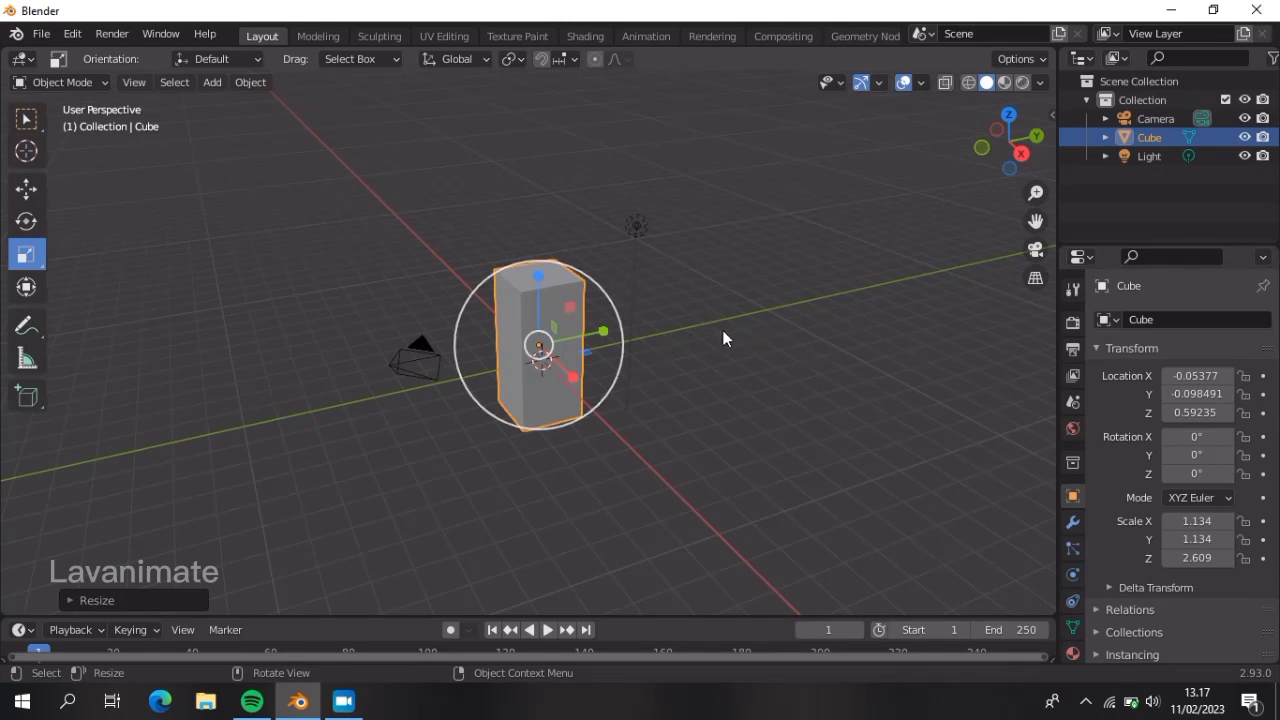
{"action": "key", "text": "s"}
{"action": "key", "text": "y"}
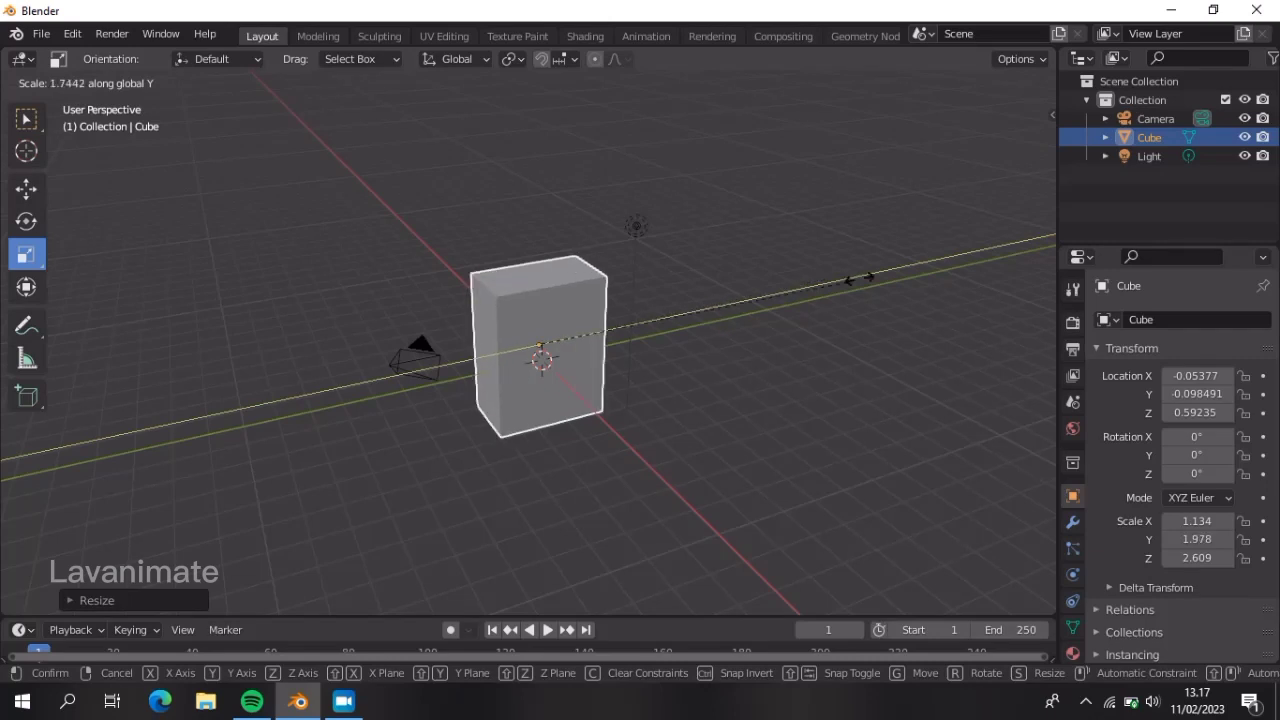
{"action": "left_click", "coordinate": [860, 281]}
Step: Scale the cube along the X axis to about 2.04
{"action": "middle_click_drag", "start_coordinate": [657, 305], "coordinate": [722, 325]}
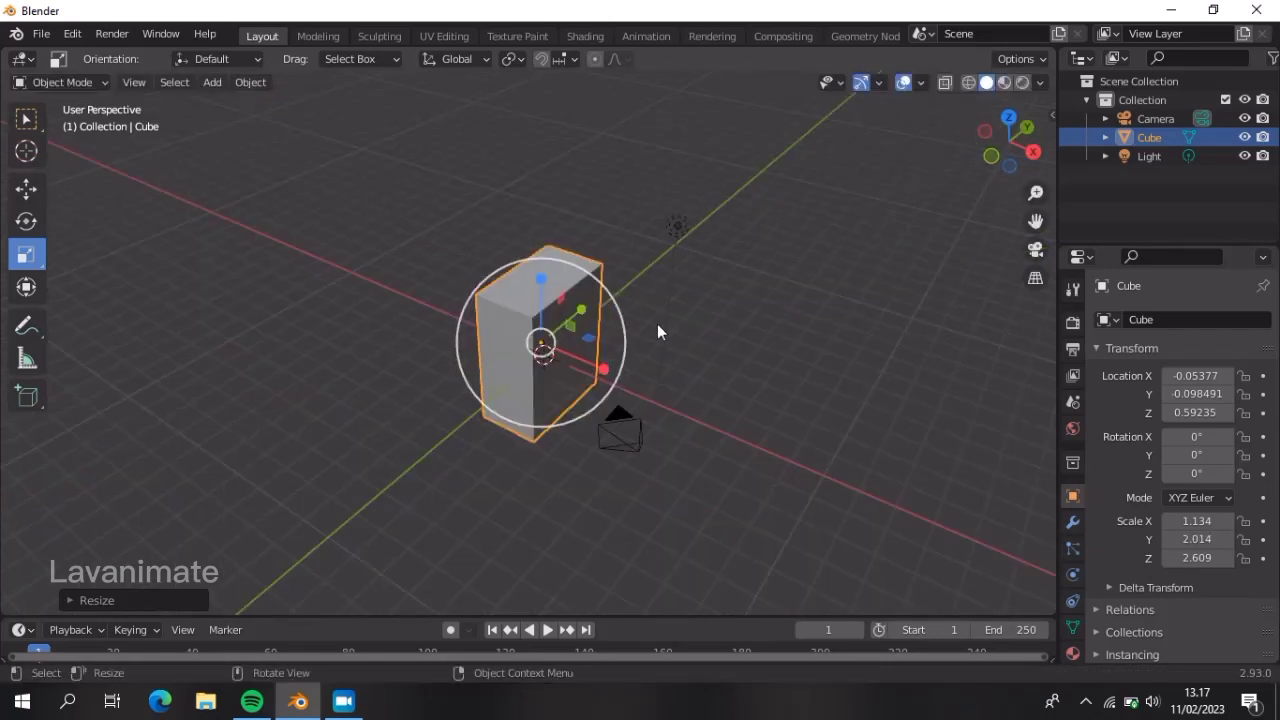
{"action": "key", "text": "s"}
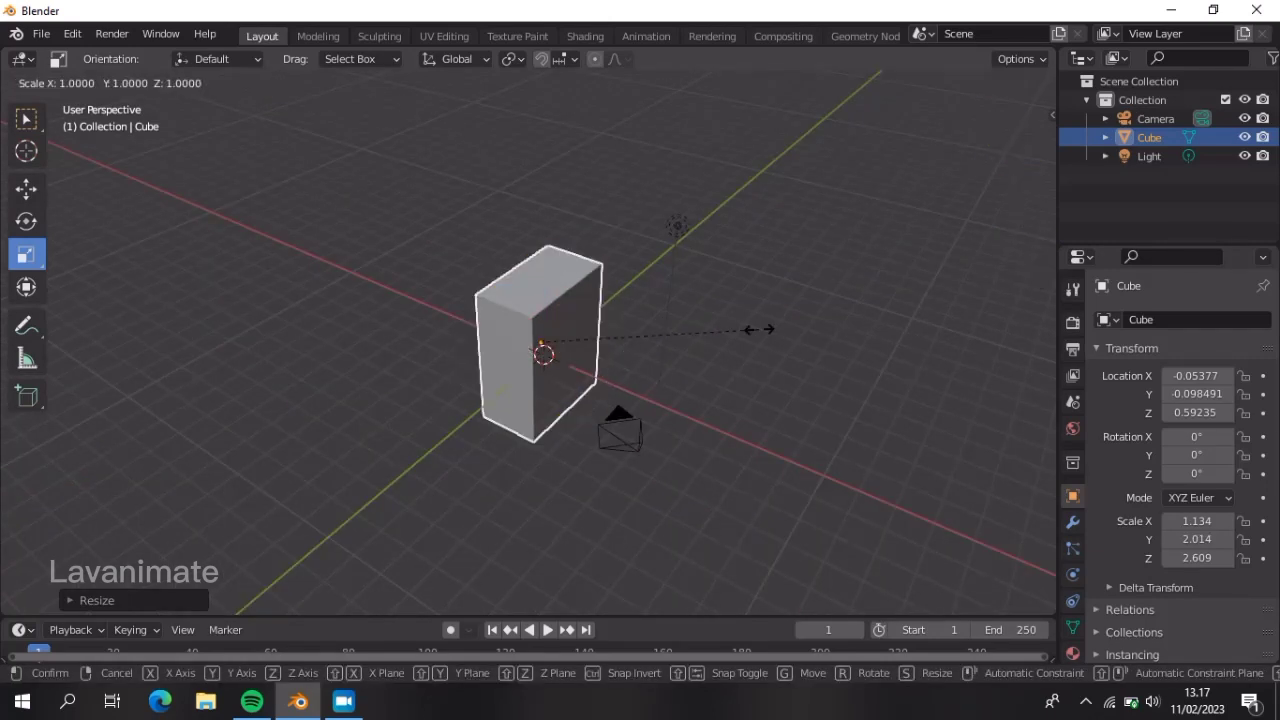
{"action": "key", "text": "x"}
{"action": "left_click", "coordinate": [932, 320]}
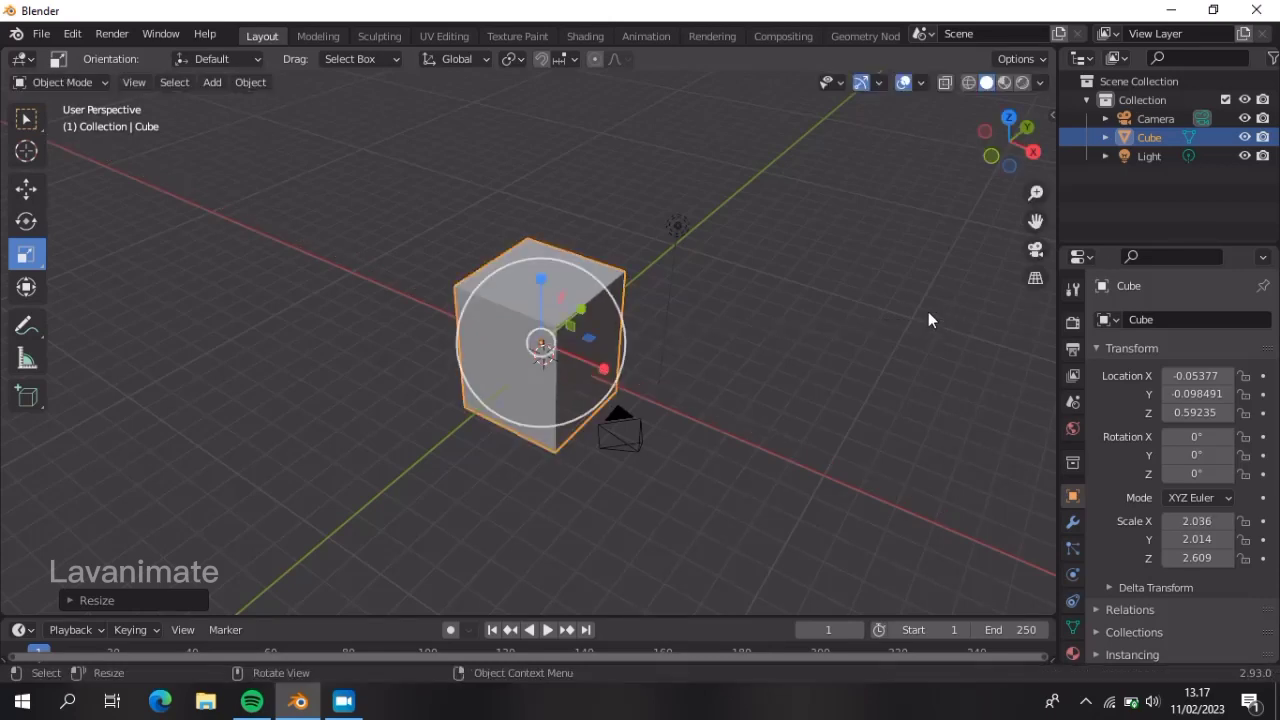
Step: Scale the cube down uniformly to about 1.21 in X, 1.20 in Y and 1.55 in Z
{"action": "middle_click_drag", "start_coordinate": [821, 292], "coordinate": [880, 303]}
{"action": "middle_click_drag", "start_coordinate": [842, 217], "coordinate": [609, 305]}
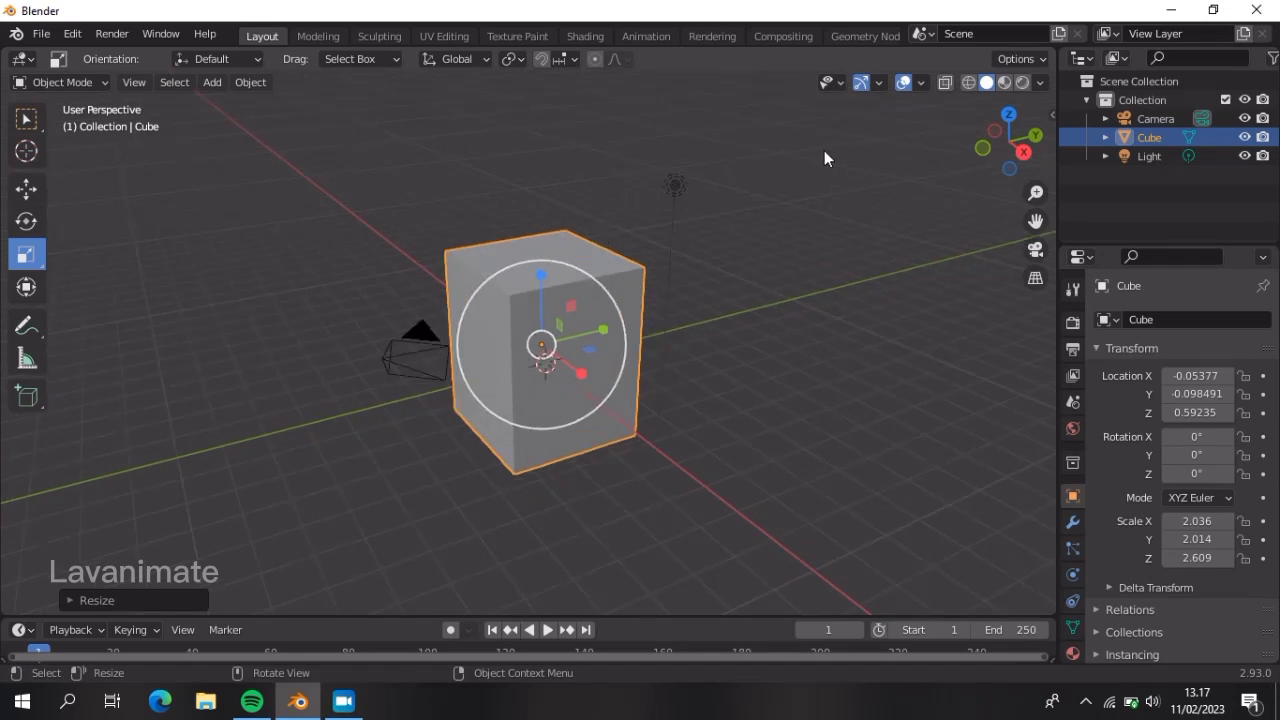
{"action": "key", "text": "s"}
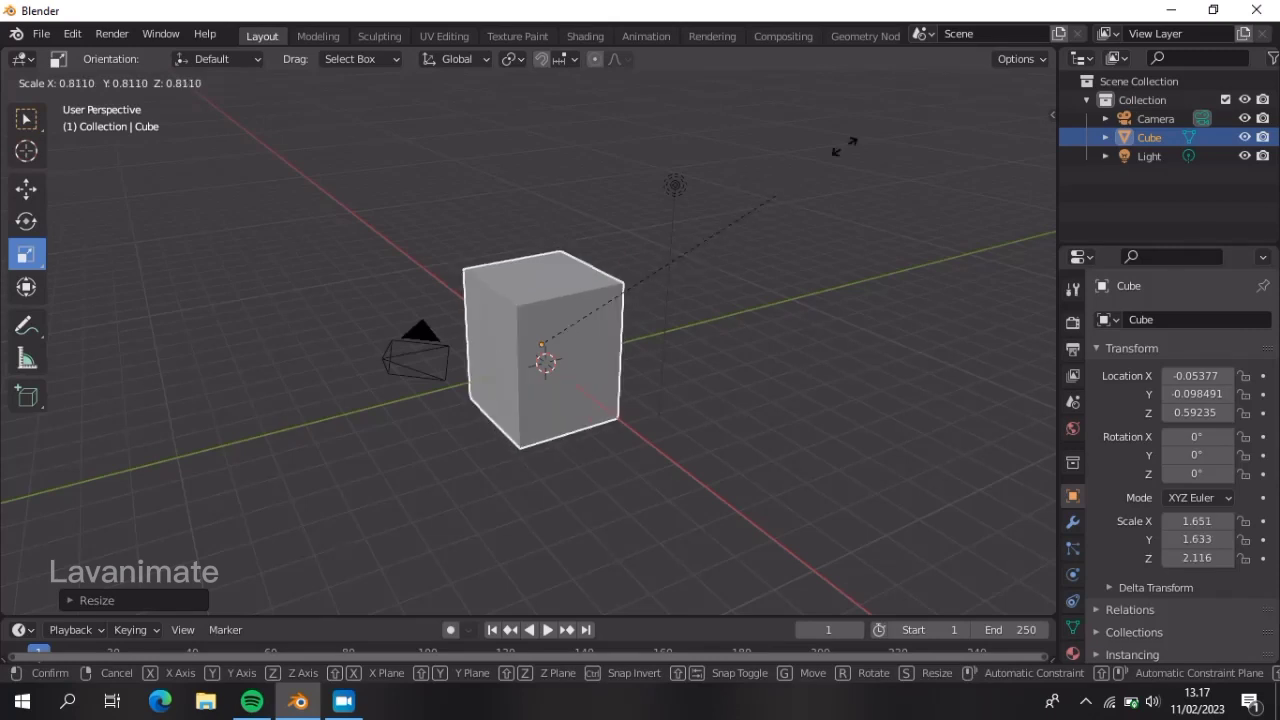
{"action": "left_click", "coordinate": [660, 255]}
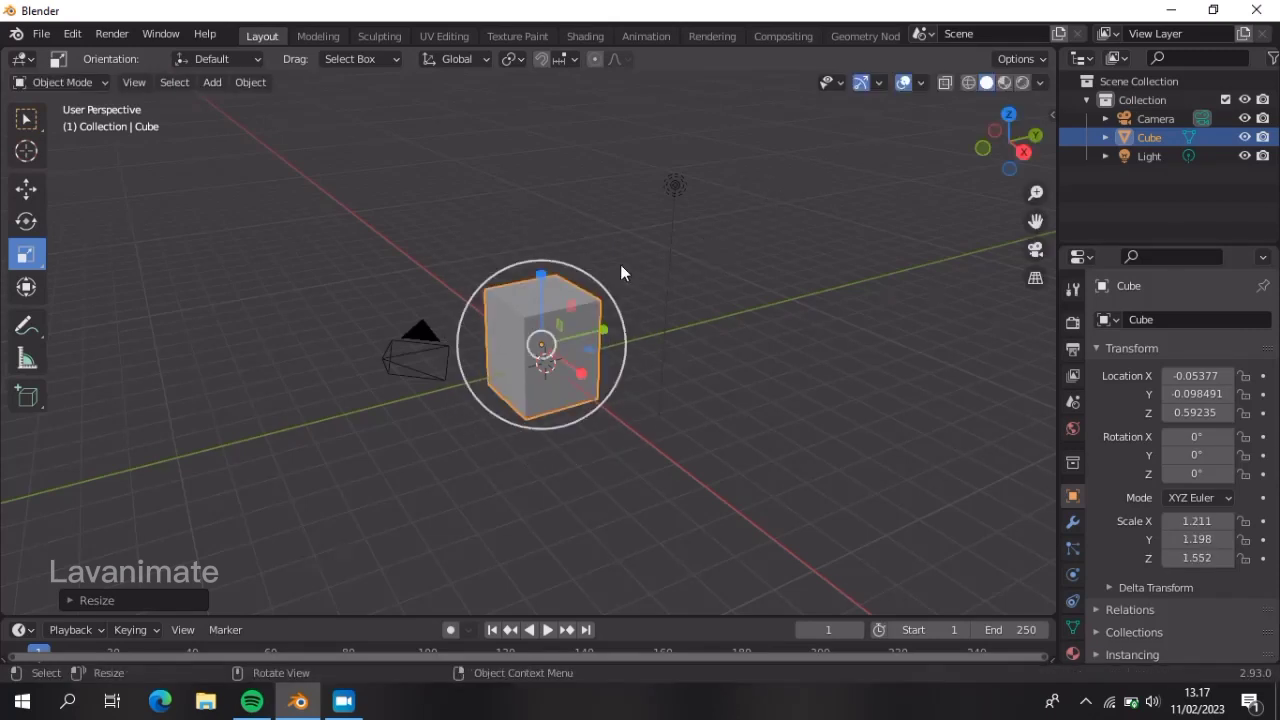
{"action": "scroll", "coordinate": [620, 264], "scroll_direction": "up", "scroll_amount": 1}
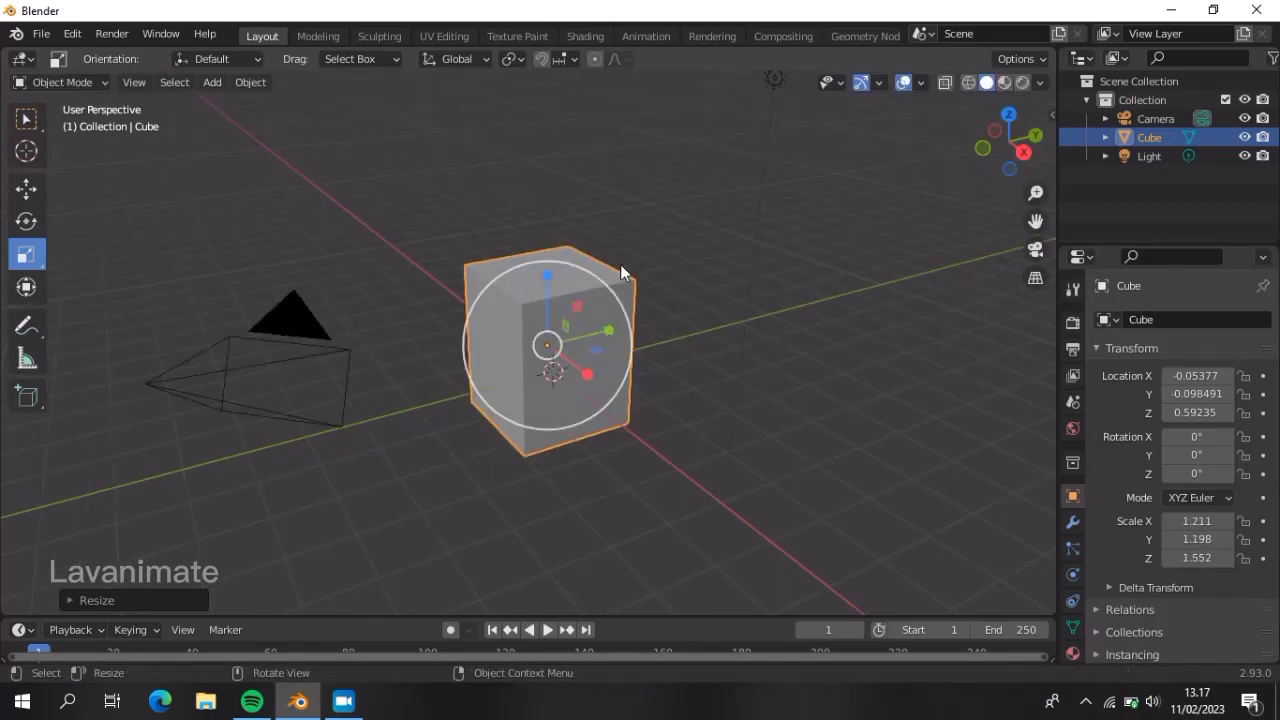
Step: With the Transform tool active, rotate the cube freely to about 5.7° in X, 1.1° in Y and -10.4° in Z, and clear its rotation
{"action": "left_click", "coordinate": [24, 291]}
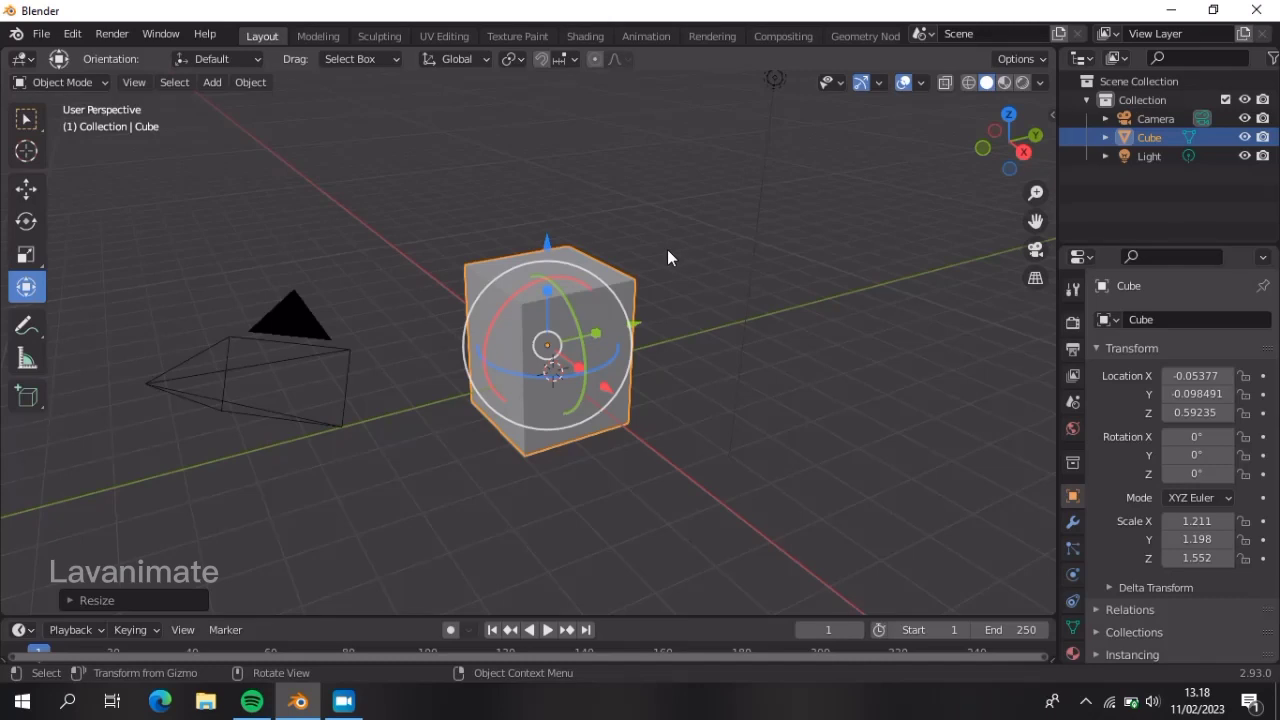
{"action": "key", "text": "r"}
{"action": "key", "text": "r"}
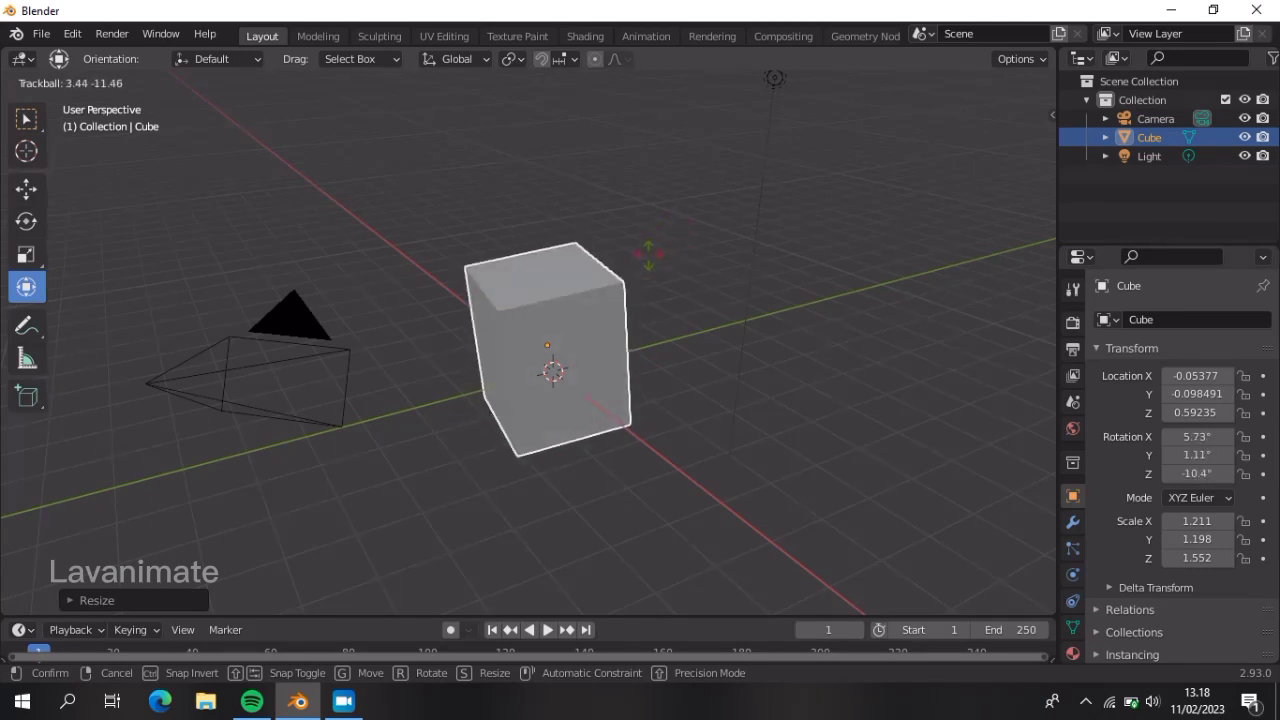
{"action": "left_click", "coordinate": [648, 254]}
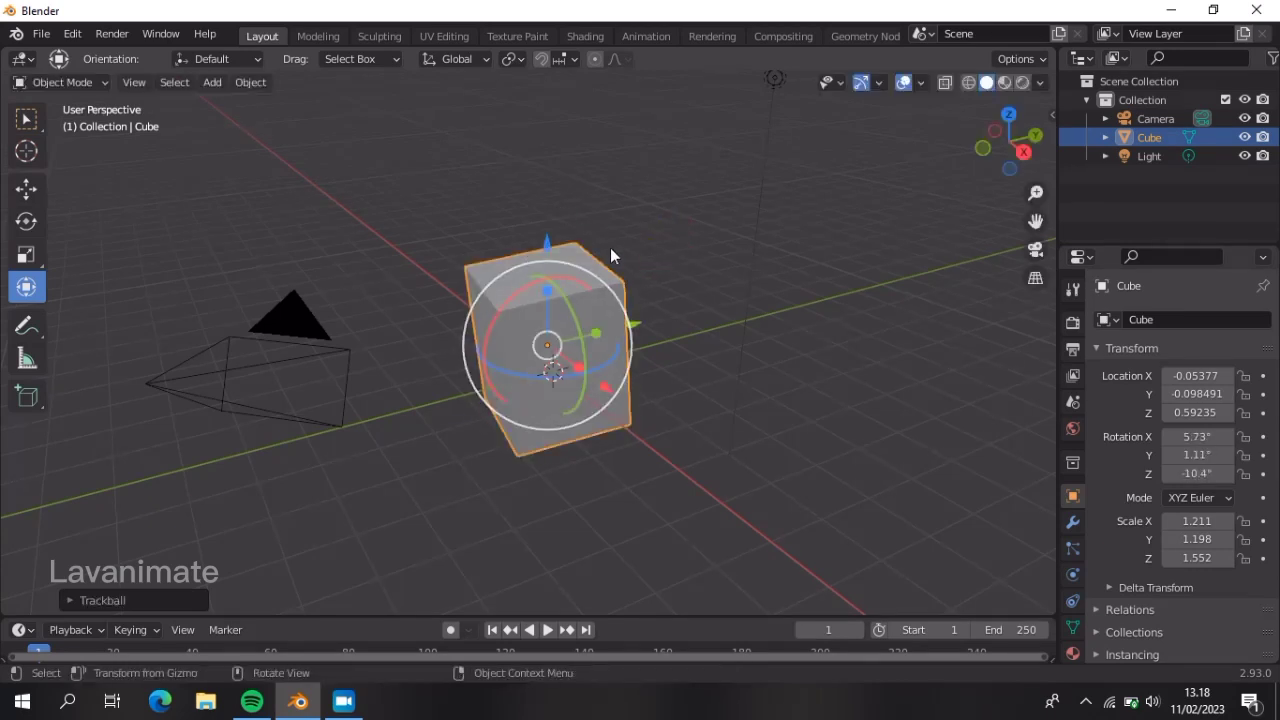
{"action": "middle_click_drag", "start_coordinate": [498, 326], "coordinate": [456, 320]}
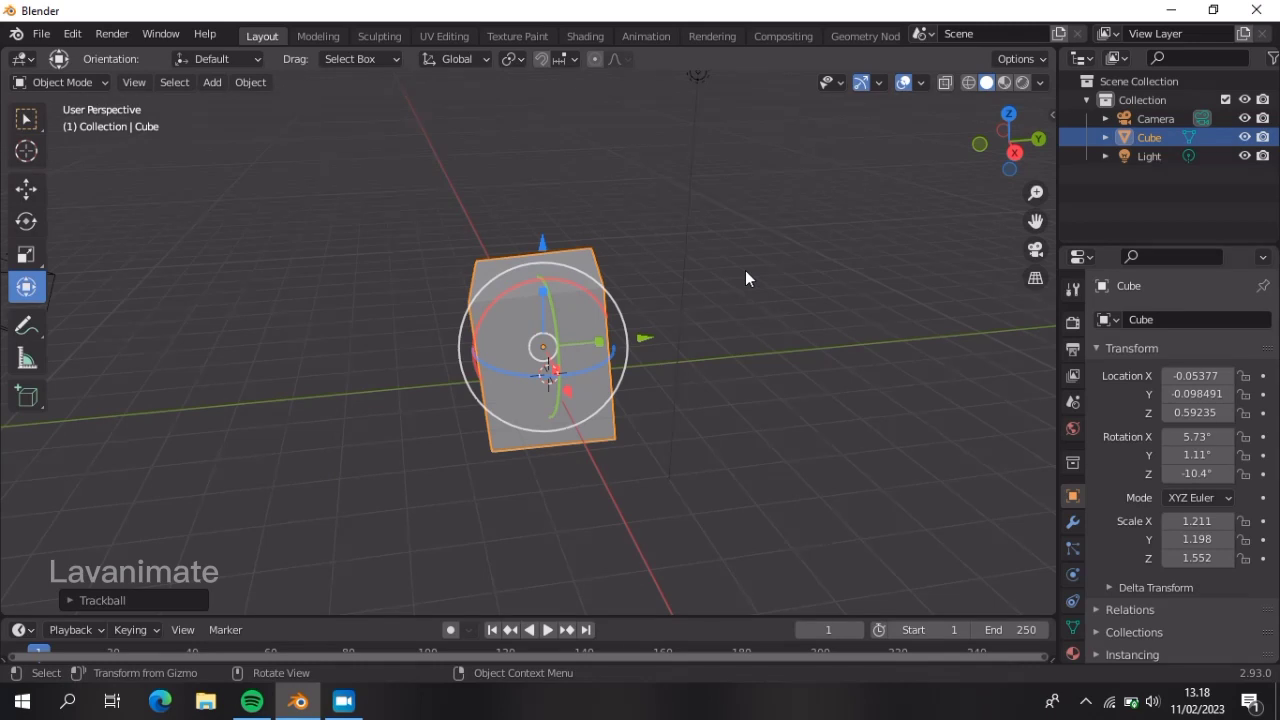
{"action": "key", "text": "alt+r"}
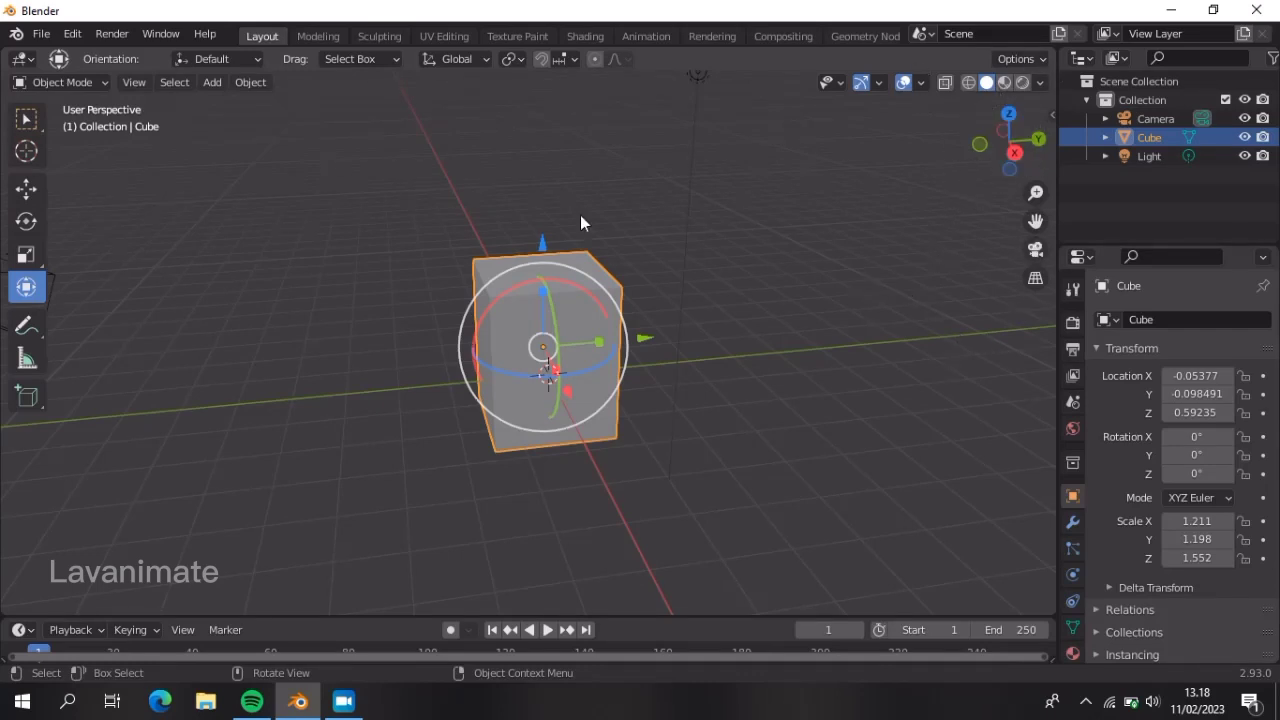
Step: Activate the Select Box tool and practise orbiting, zooming and panning the view around the cube
{"action": "left_click", "coordinate": [24, 122]}
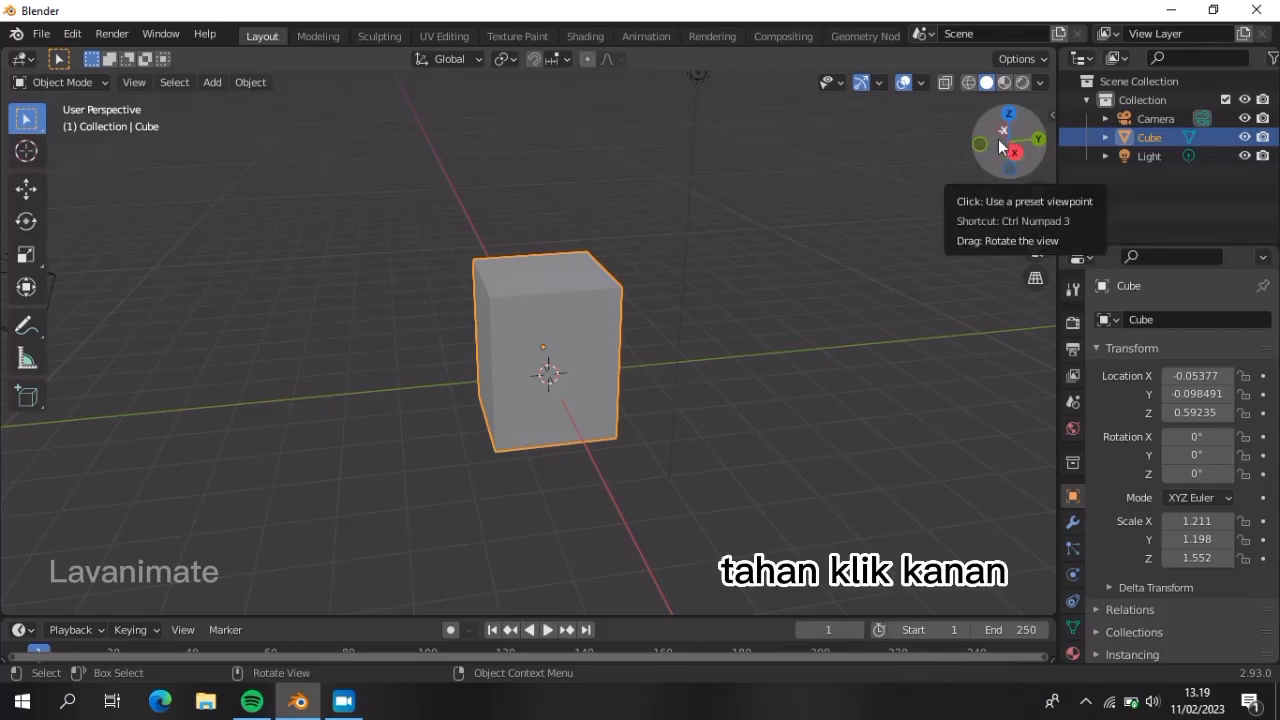
{"action": "left_click_drag", "start_coordinate": [1001, 146], "coordinate": [927, 207]}
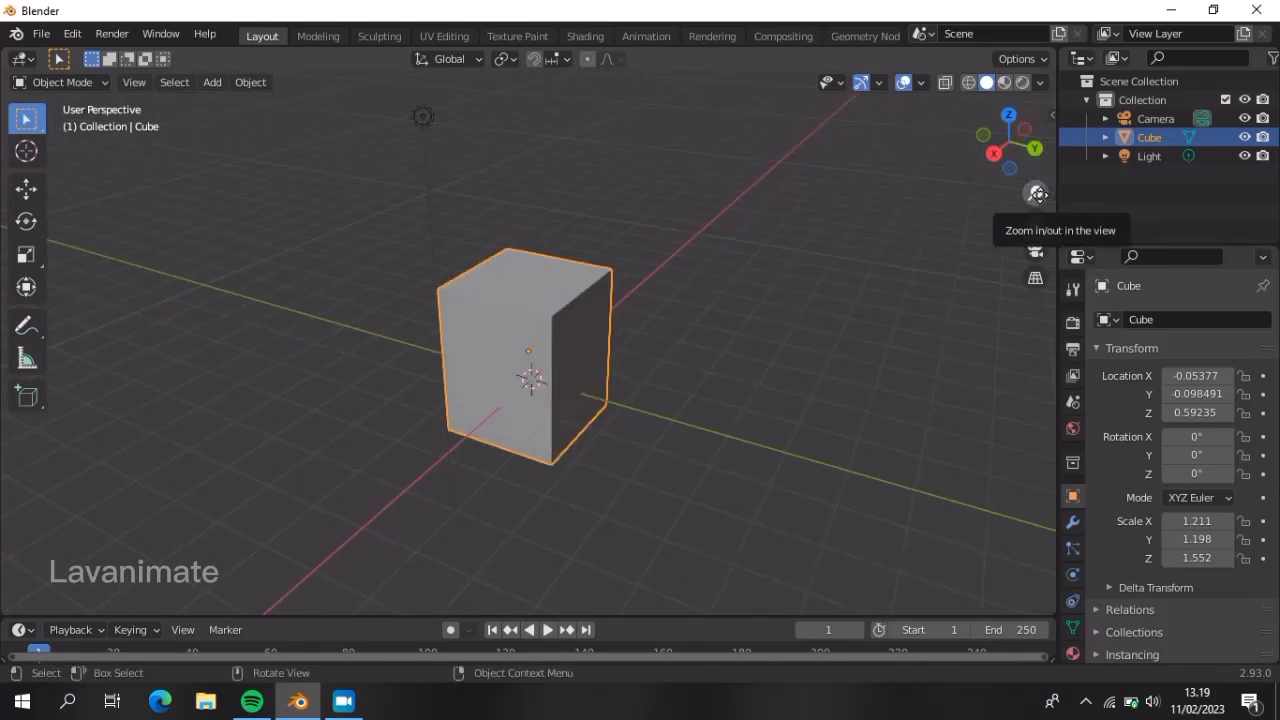
{"action": "mouse_move", "coordinate": [1037, 193]}
{"action": "left_mouse_down"}
{"action": "mouse_move", "coordinate": [1037, 130]}
{"action": "mouse_move", "coordinate": [1037, 222]}
{"action": "mouse_move", "coordinate": [1037, 192]}
{"action": "left_mouse_up"}
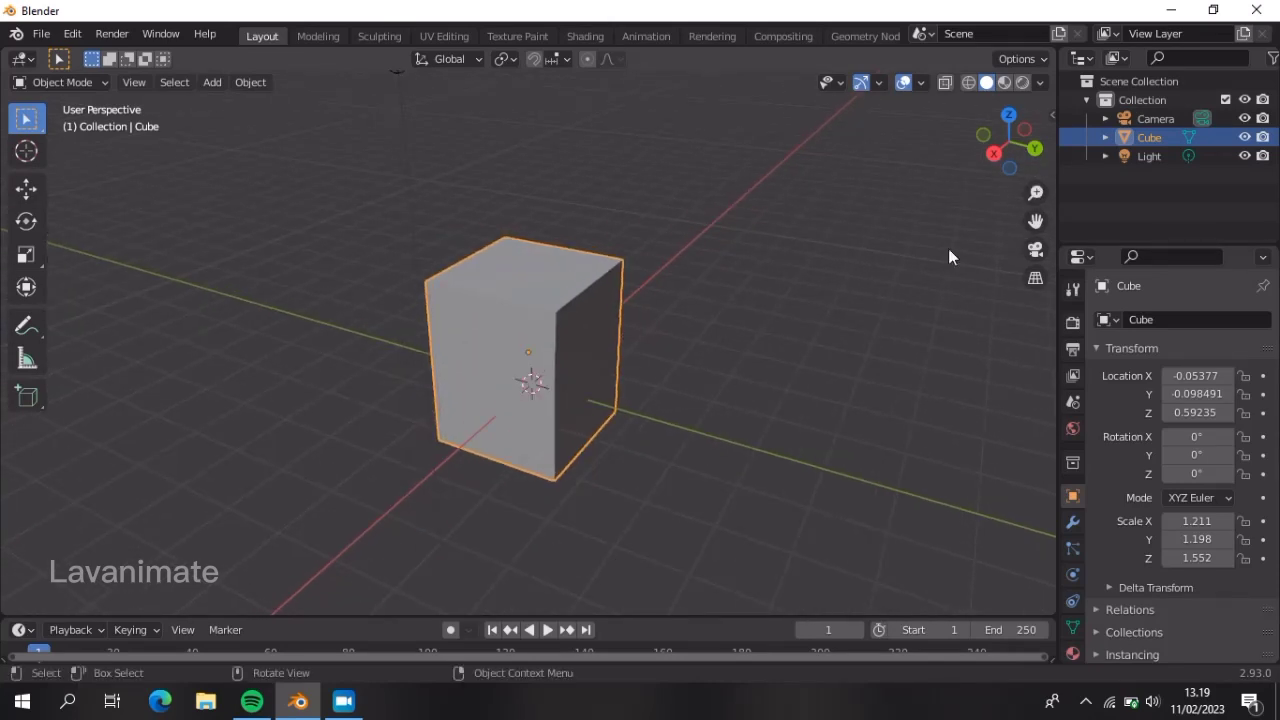
{"action": "scroll", "coordinate": [863, 291], "scroll_direction": "up", "scroll_amount": 3}
{"action": "scroll", "coordinate": [863, 291], "scroll_direction": "down", "scroll_amount": 6}
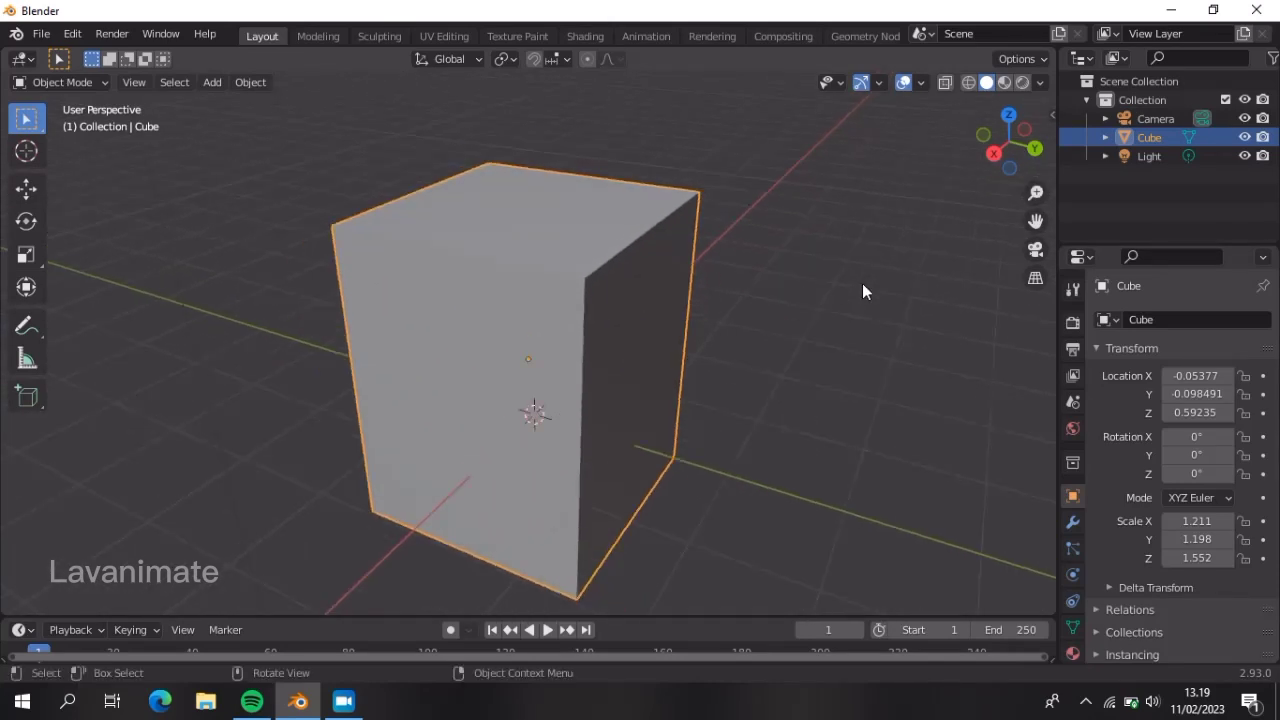
{"action": "scroll", "coordinate": [863, 291], "scroll_direction": "up", "scroll_amount": 5}
{"action": "scroll", "coordinate": [863, 291], "scroll_direction": "down", "scroll_amount": 3}
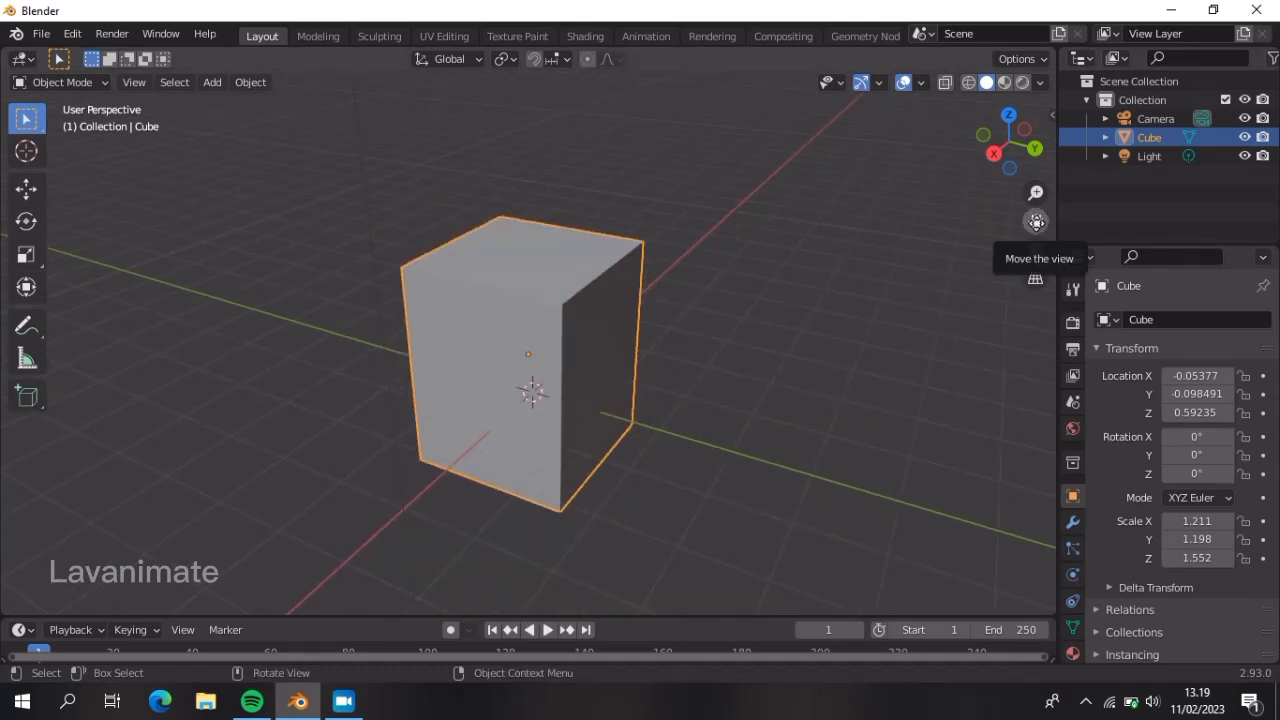
{"action": "left_click_drag", "start_coordinate": [1036, 222], "coordinate": [671, 288]}
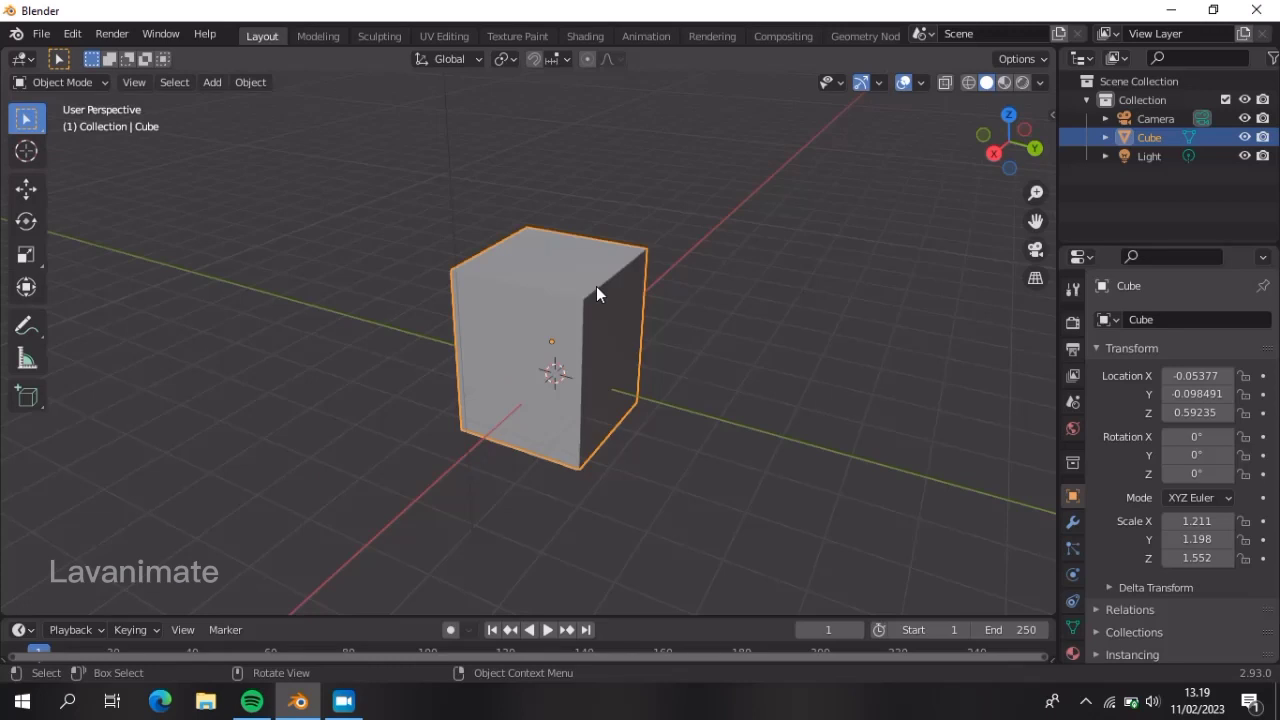
{"action": "middle_click_drag", "start_coordinate": [596, 289], "coordinate": [638, 293]}
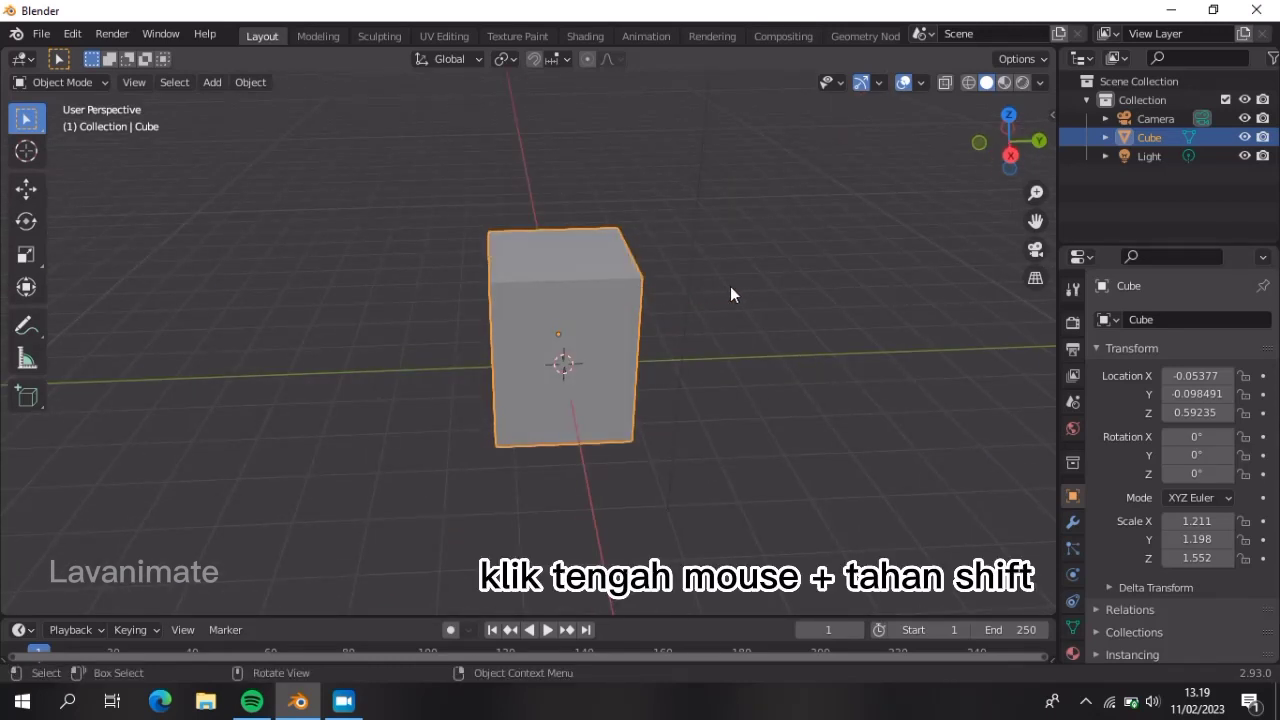
{"action": "mouse_move", "coordinate": [730, 286]}
{"action": "middle_mouse_down", "text": "shift"}
{"action": "mouse_move", "coordinate": [780, 266]}
{"action": "mouse_move", "coordinate": [768, 249]}
{"action": "mouse_move", "coordinate": [651, 289]}
{"action": "mouse_move", "coordinate": [649, 372]}
{"action": "mouse_move", "coordinate": [800, 294]}
{"action": "mouse_move", "coordinate": [689, 292]}
{"action": "mouse_move", "coordinate": [844, 277]}
{"action": "mouse_move", "coordinate": [929, 285]}
{"action": "mouse_move", "coordinate": [745, 286]}
{"action": "middle_mouse_up", "text": "shift"}
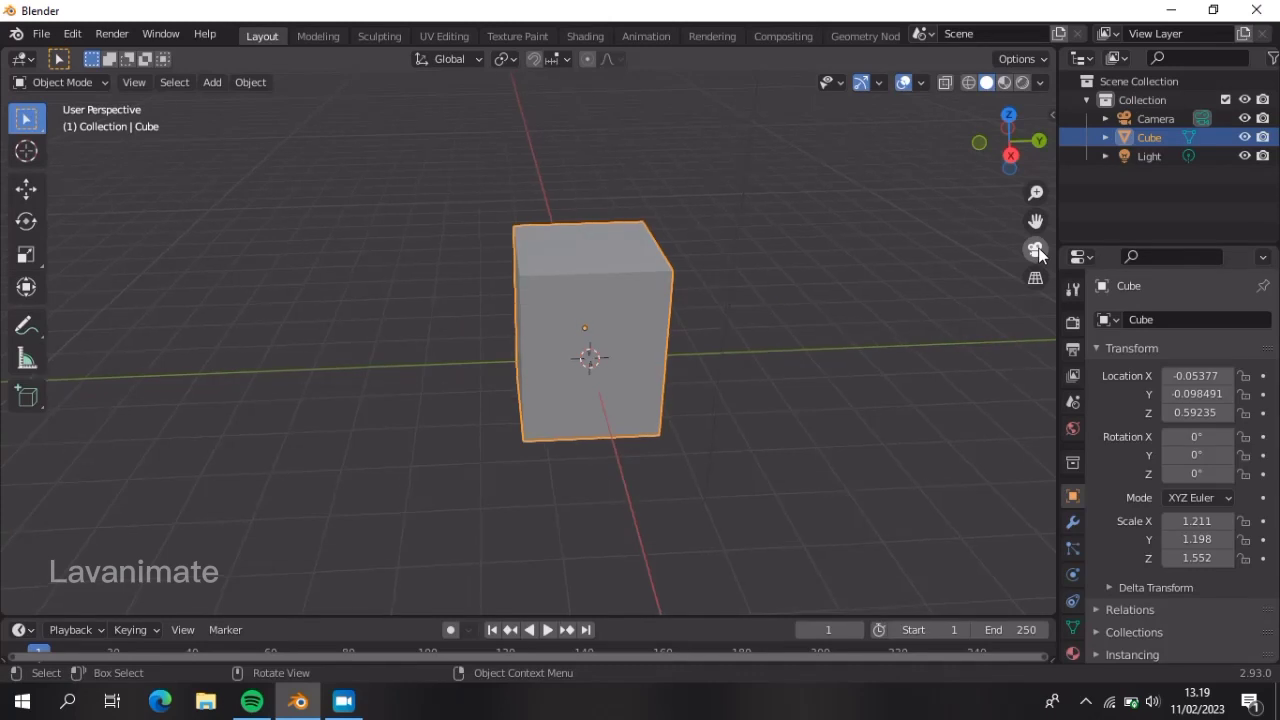
Step: Look at the cube through the scene camera and return to the user perspective
{"action": "left_click", "coordinate": [1036, 250]}
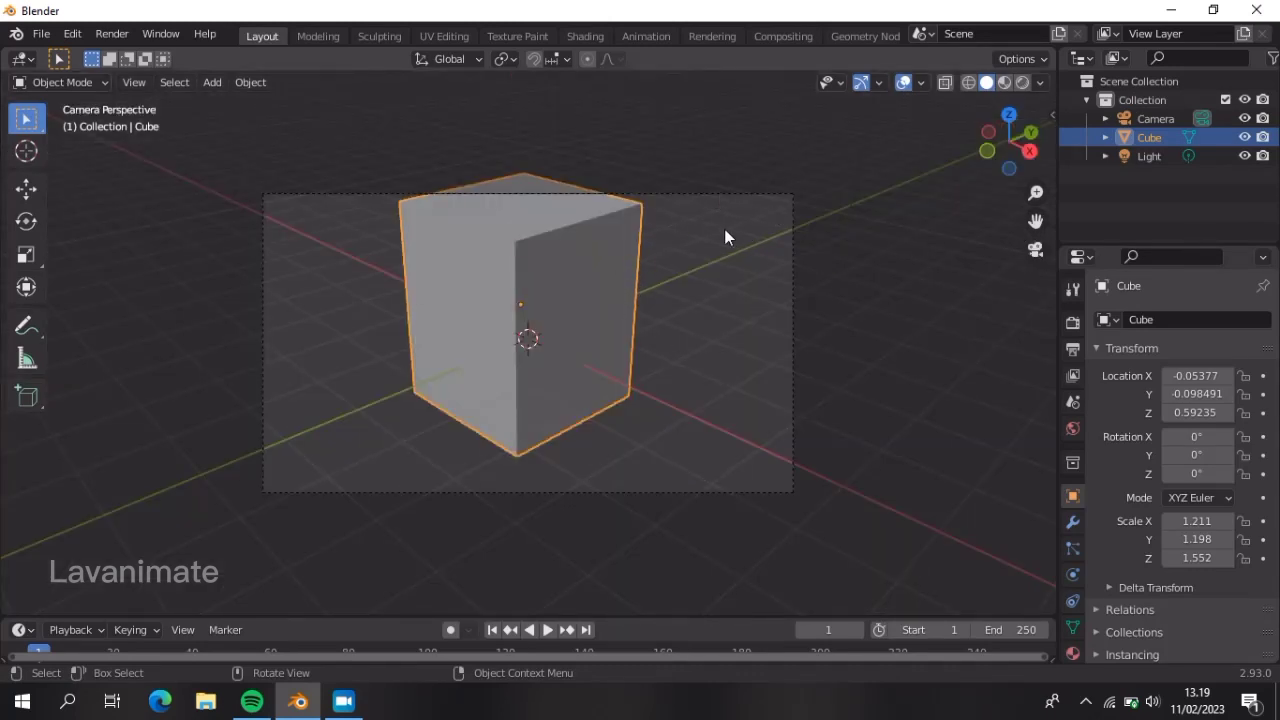
{"action": "left_click", "coordinate": [1036, 250]}
{"action": "scroll", "coordinate": [913, 269], "scroll_direction": "down", "scroll_amount": 2}
{"action": "mouse_move", "coordinate": [913, 269]}
{"action": "middle_mouse_down"}
{"action": "mouse_move", "coordinate": [723, 263]}
{"action": "mouse_move", "coordinate": [895, 266]}
{"action": "middle_mouse_up"}
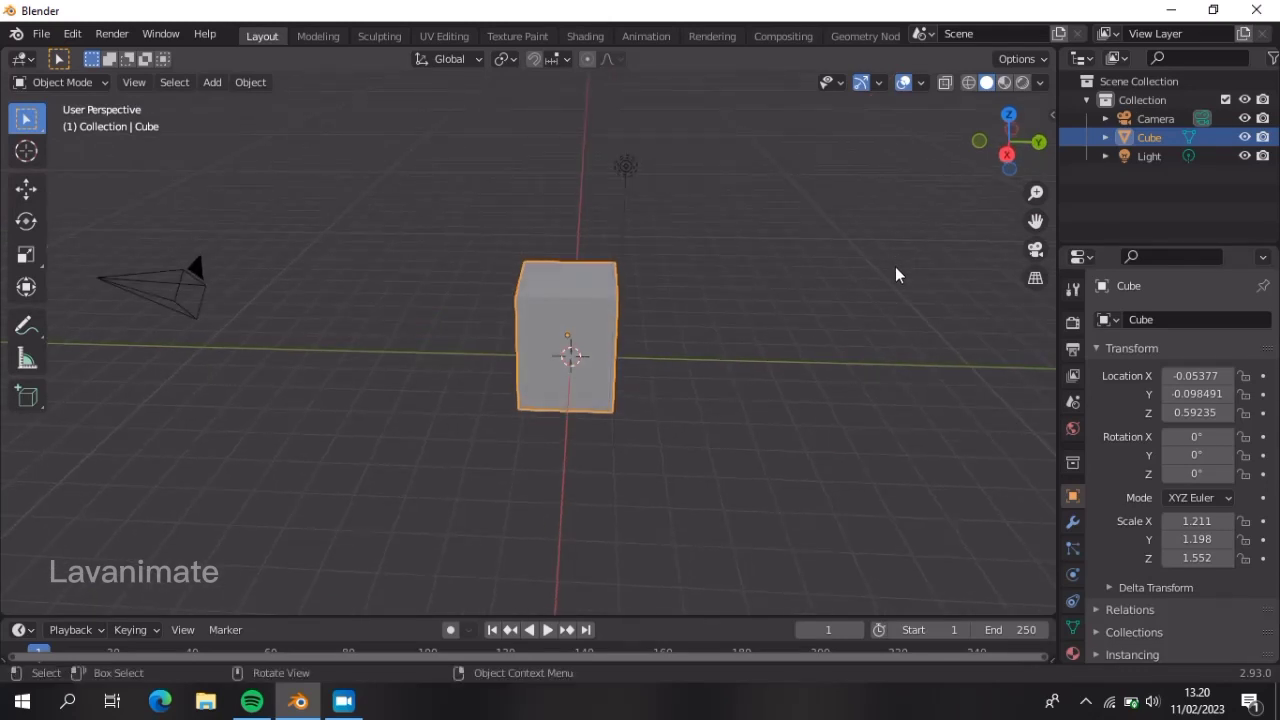
Step: Switch the viewport to orthographic projection, view the cube, and return to perspective projection
{"action": "left_click", "coordinate": [1036, 279]}
{"action": "middle_click_drag", "start_coordinate": [671, 314], "coordinate": [700, 321]}
{"action": "scroll", "coordinate": [720, 290], "scroll_direction": "up", "scroll_amount": 2}
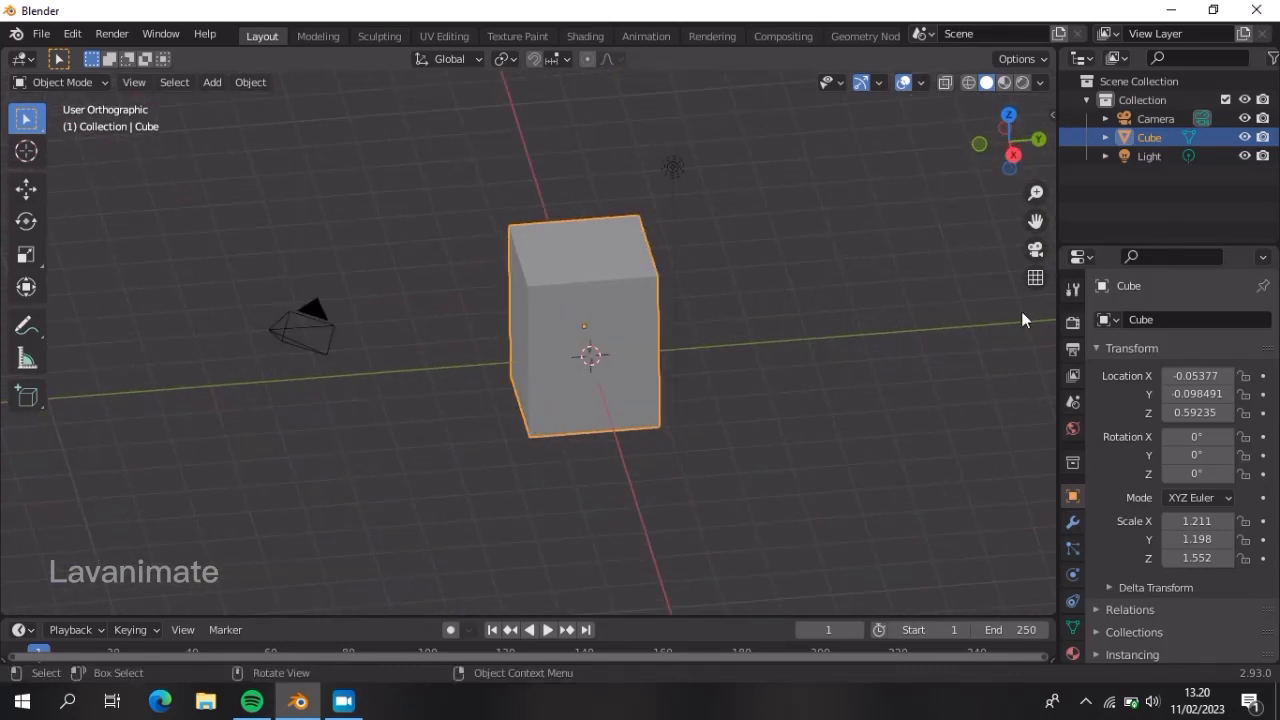
{"action": "left_click", "coordinate": [1035, 279]}
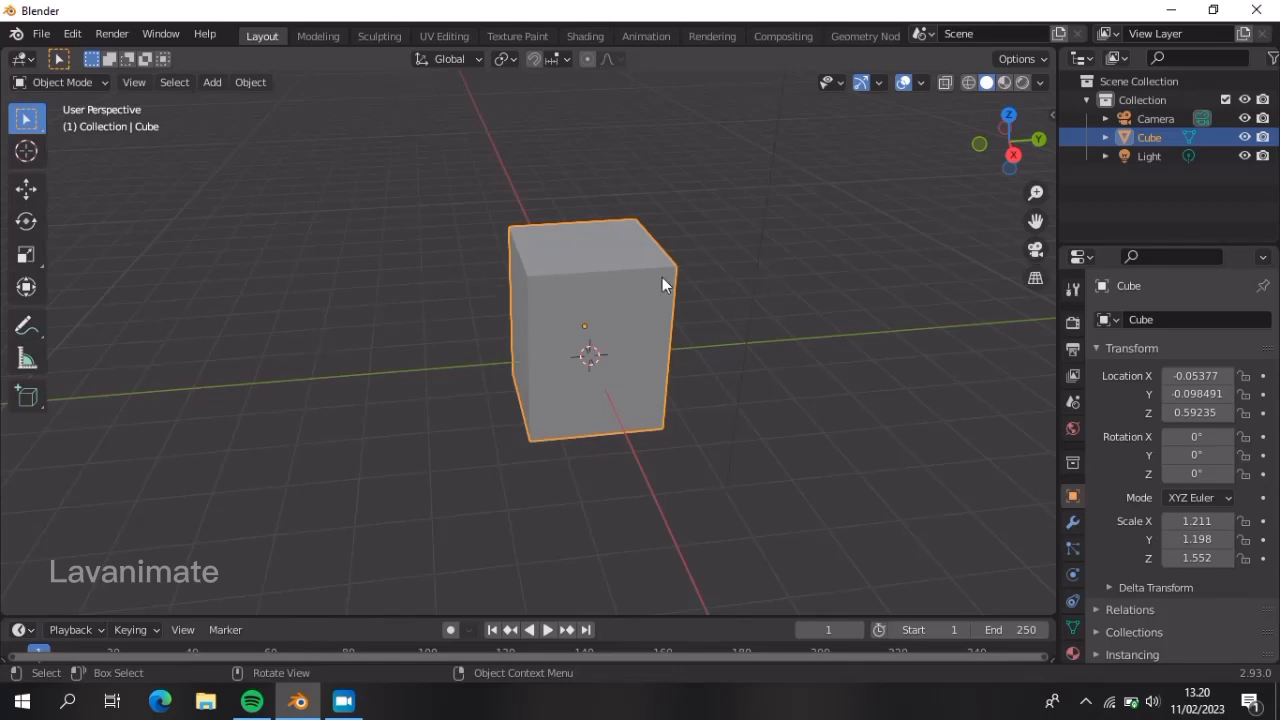
Step: Add a UV sphere and move it about 4.52 m along the Y axis, beside the cube
{"action": "mouse_move", "coordinate": [662, 284]}
{"action": "middle_mouse_down"}
{"action": "mouse_move", "coordinate": [637, 297]}
{"action": "mouse_move", "coordinate": [674, 297]}
{"action": "mouse_move", "coordinate": [557, 287]}
{"action": "mouse_move", "coordinate": [697, 281]}
{"action": "mouse_move", "coordinate": [615, 297]}
{"action": "mouse_move", "coordinate": [668, 322]}
{"action": "mouse_move", "coordinate": [638, 289]}
{"action": "middle_mouse_up"}
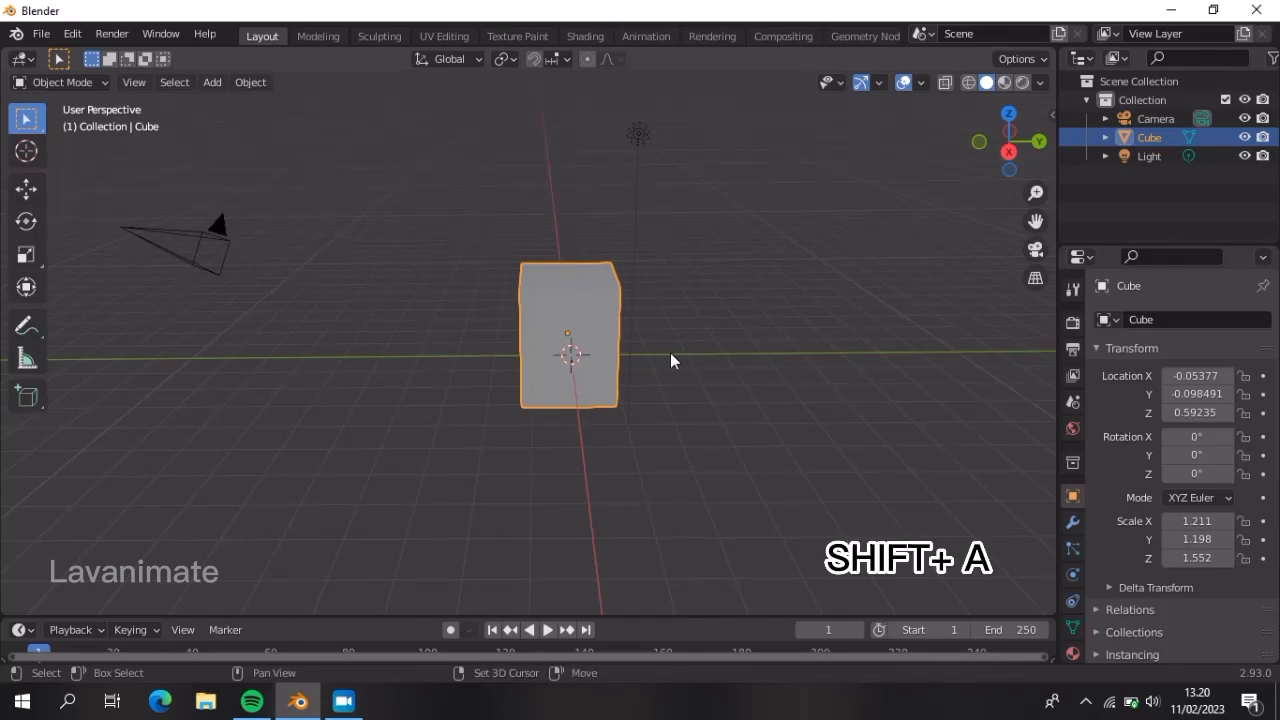
{"action": "key", "text": "shift+a"}
{"action": "mouse_move", "coordinate": [633, 305]}
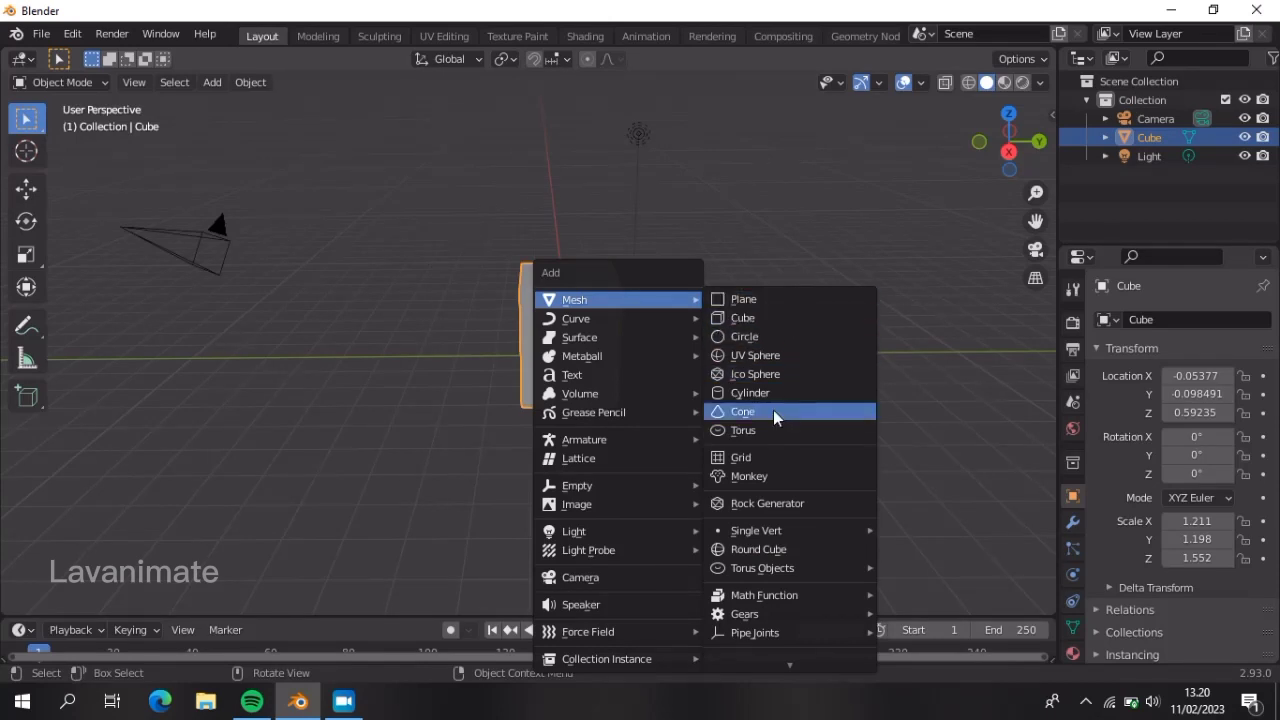
{"action": "left_click", "coordinate": [825, 360]}
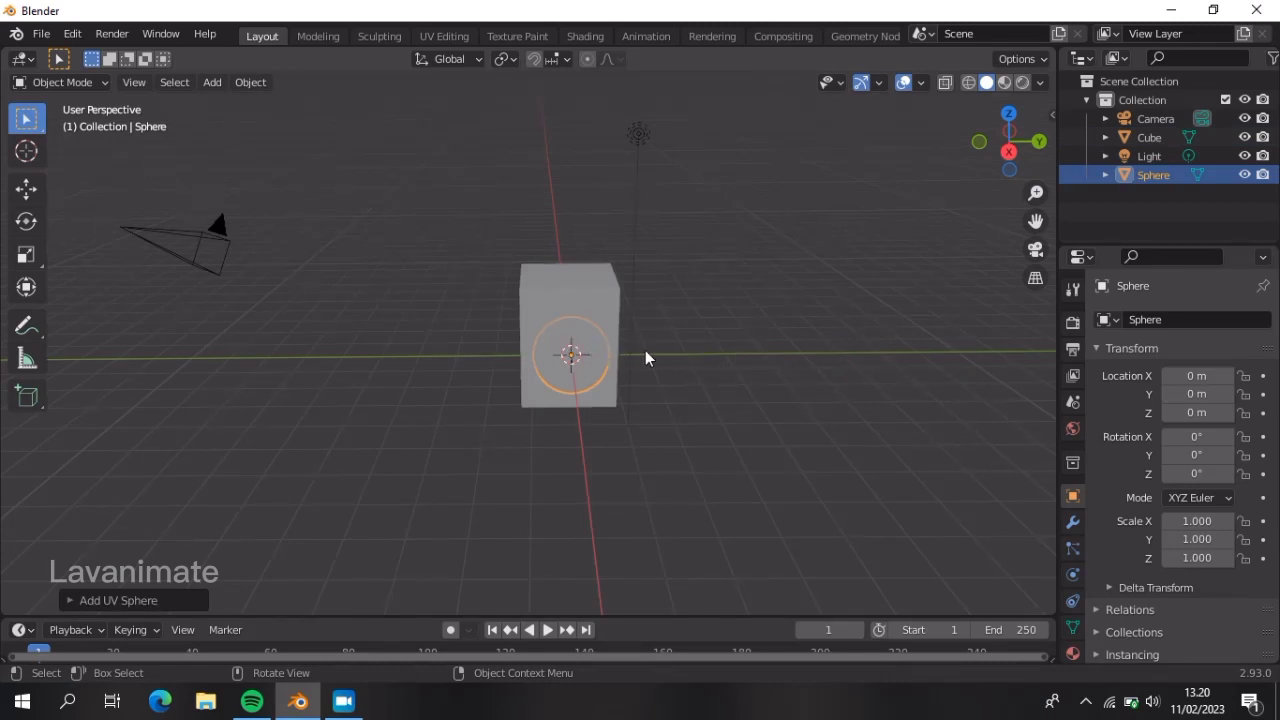
{"action": "key", "text": "g"}
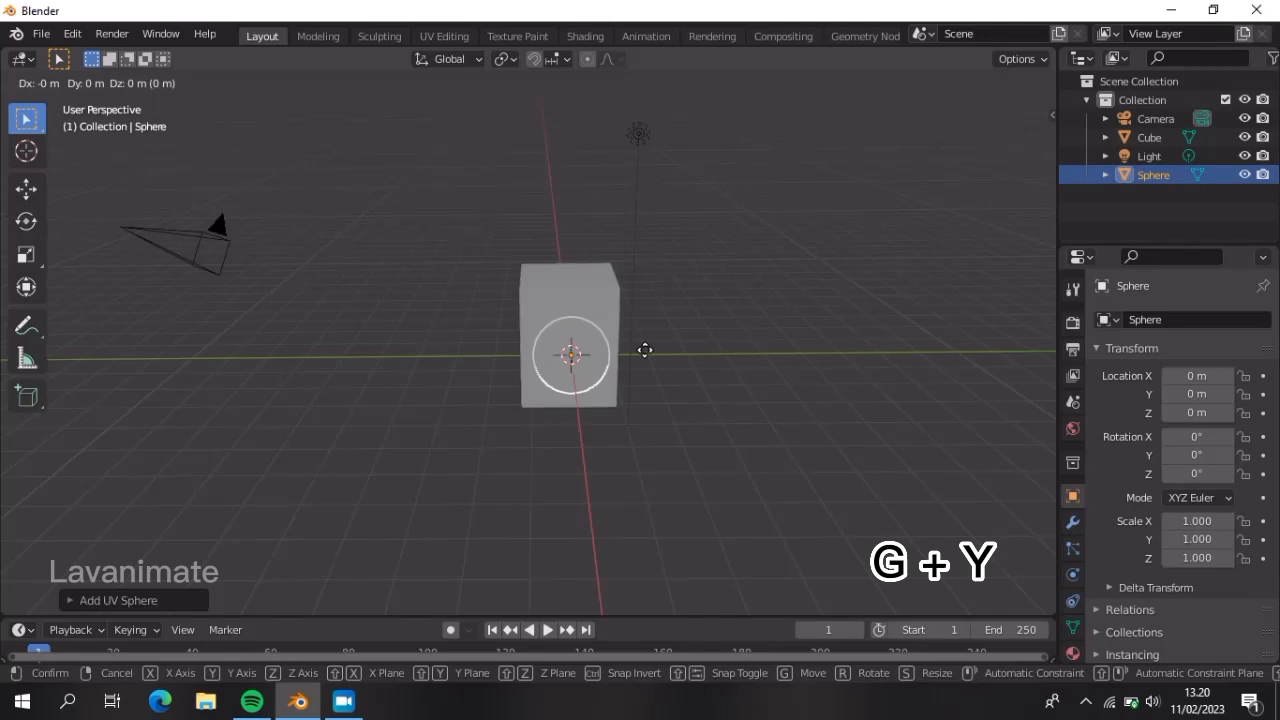
{"action": "key", "text": "y"}
{"action": "left_click", "coordinate": [820, 355]}
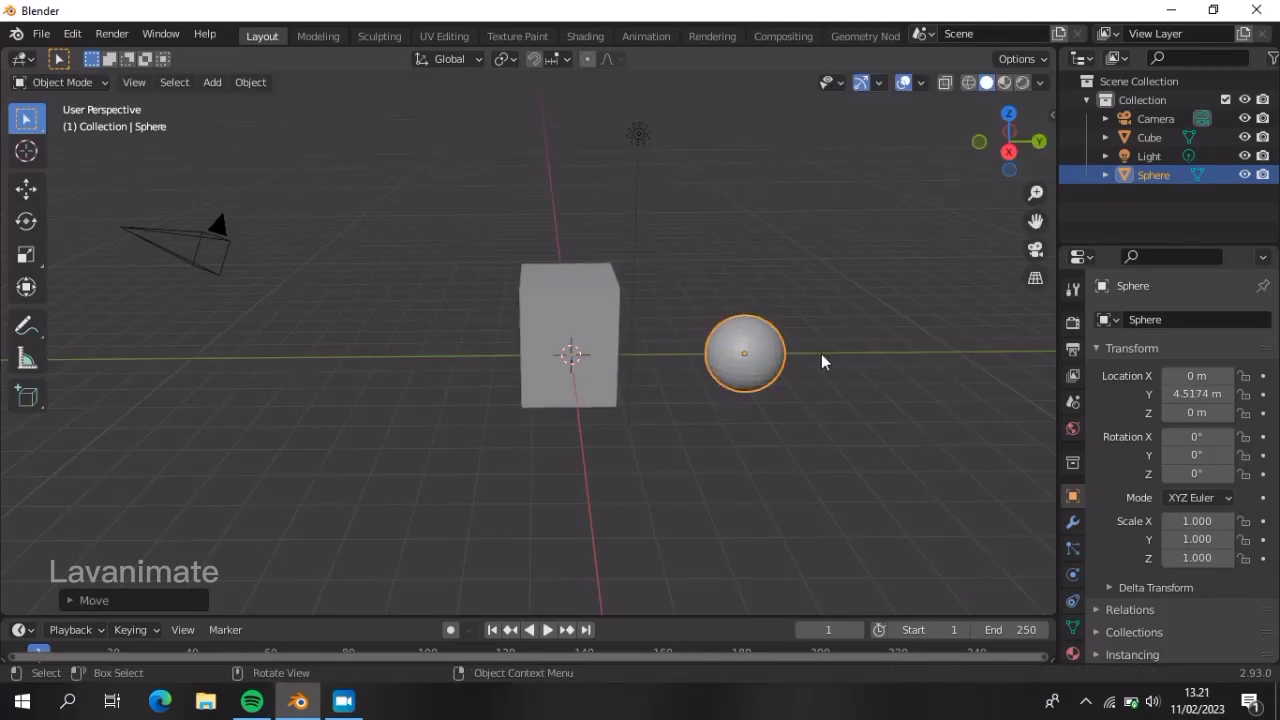
Step: Add a cone mesh and move it about 8.09 m along the Y axis, beyond the sphere
{"action": "middle_click_drag", "start_coordinate": [778, 360], "coordinate": [706, 360]}
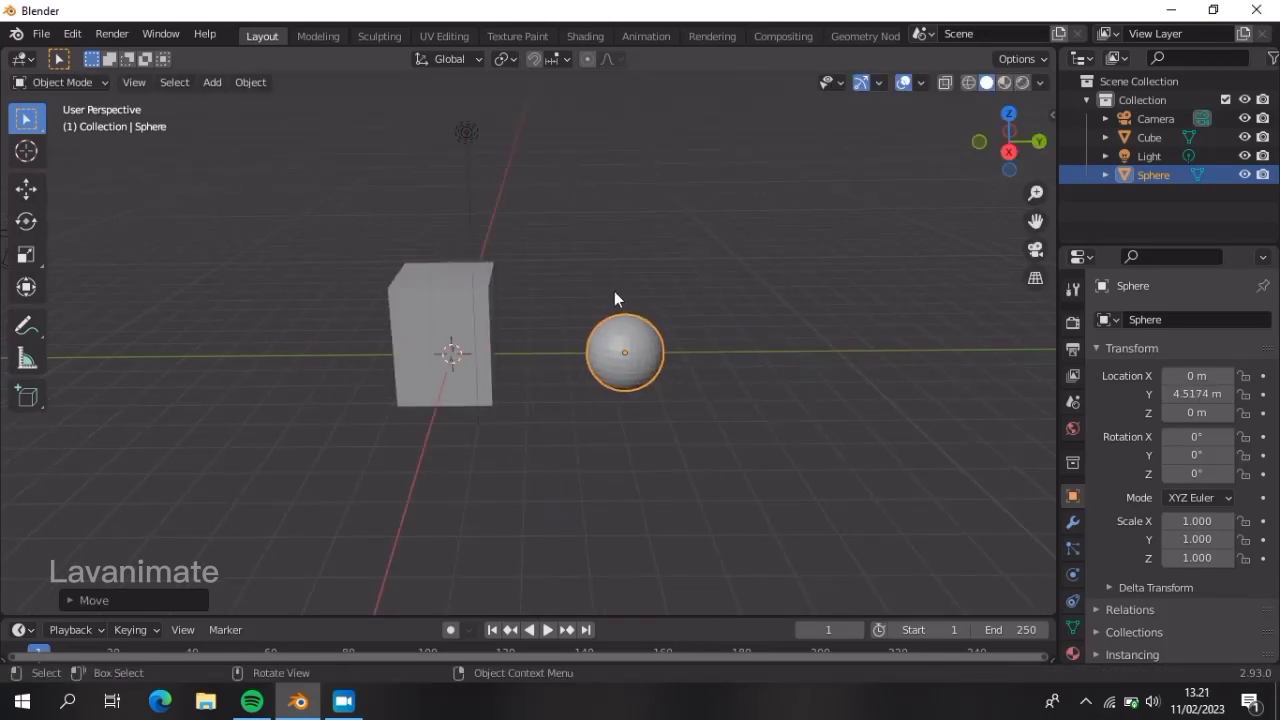
{"action": "scroll", "coordinate": [616, 292], "scroll_direction": "down", "scroll_amount": 1}
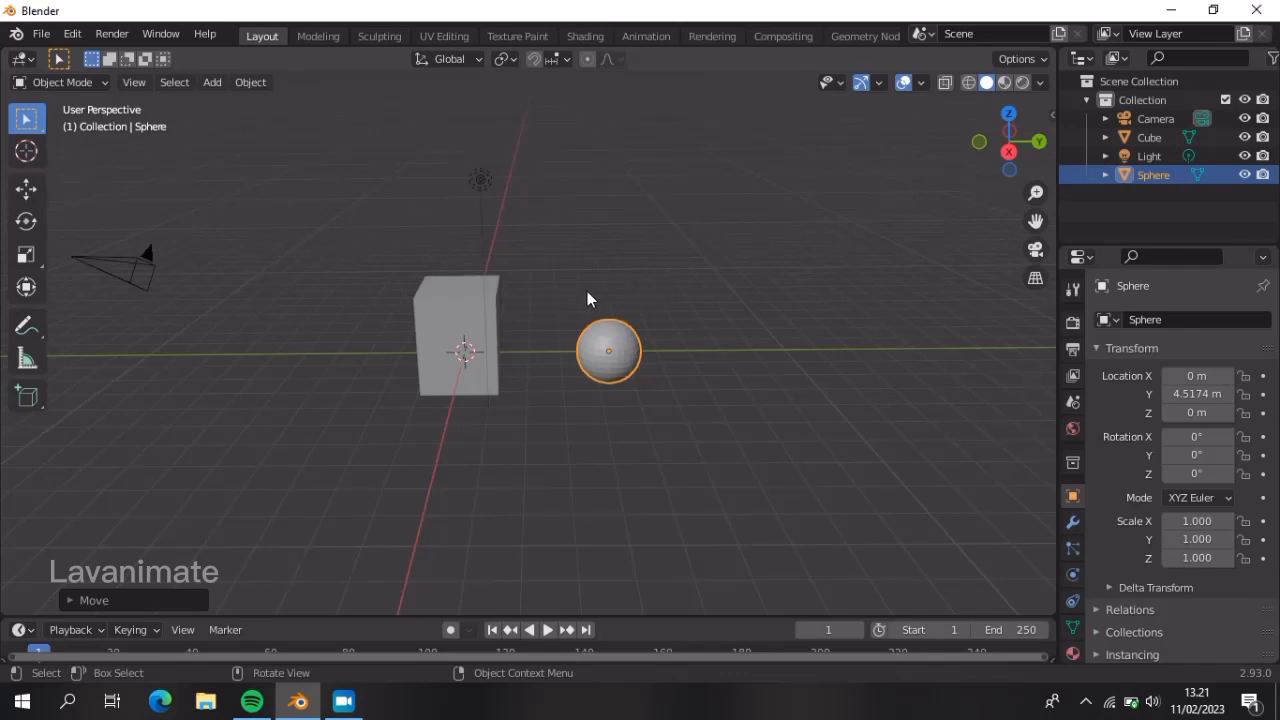
{"action": "key", "text": "shift+a"}
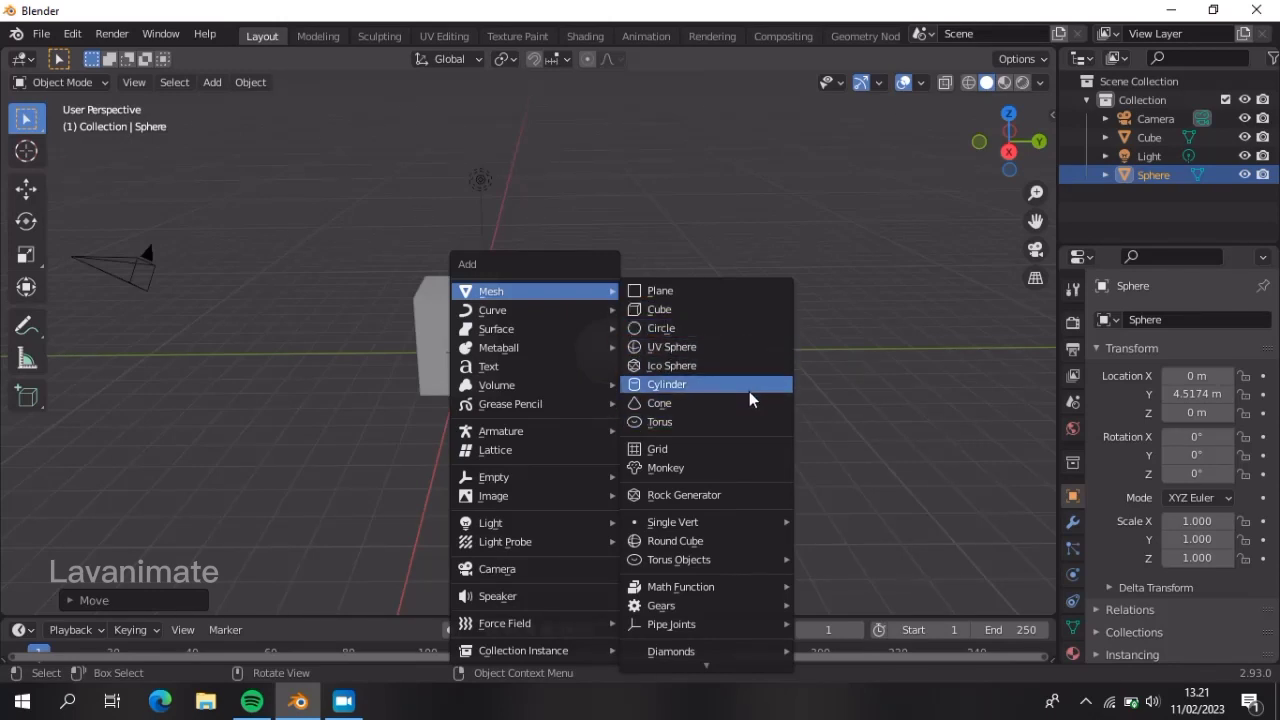
{"action": "left_click", "coordinate": [691, 403]}
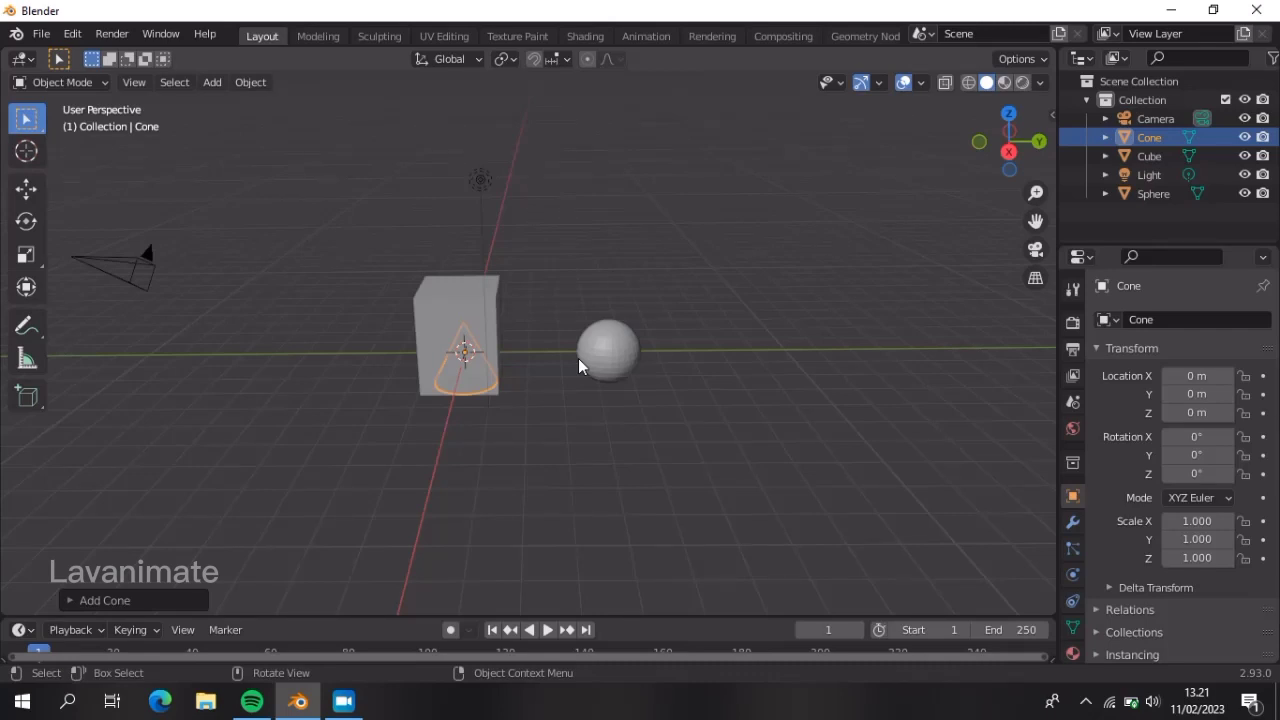
{"action": "key", "text": "g"}
{"action": "key", "text": "y"}
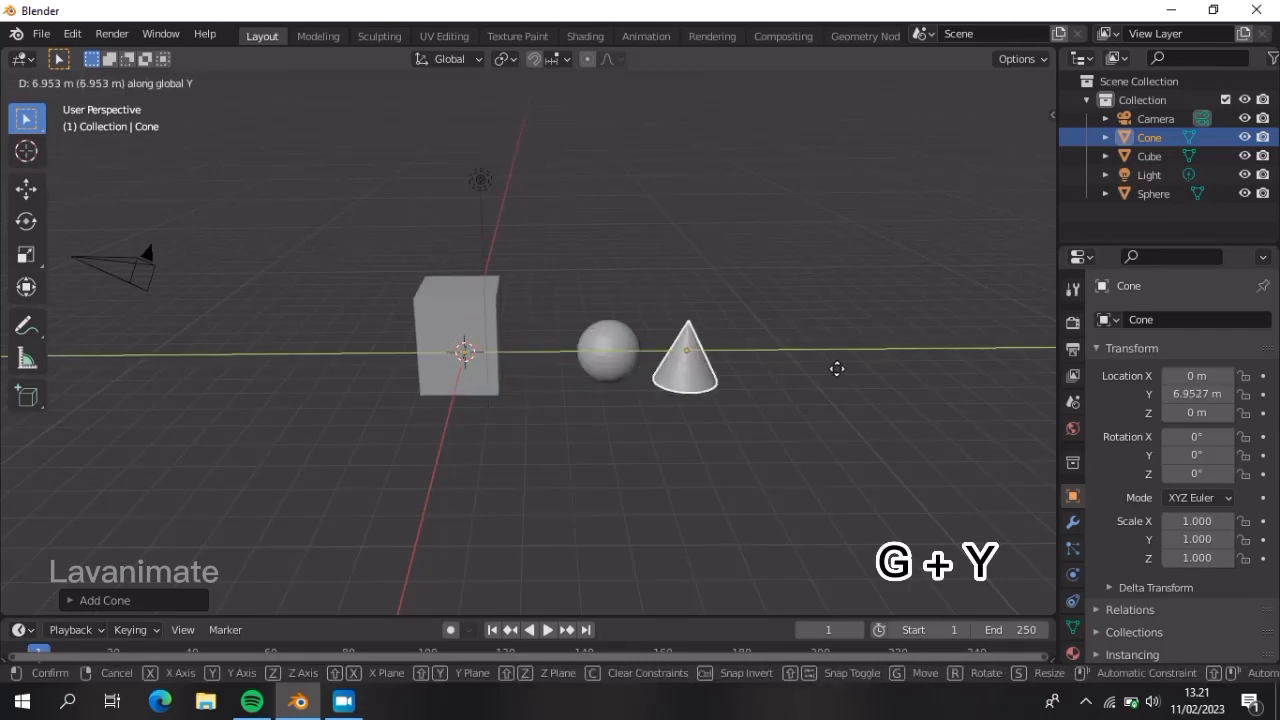
{"action": "left_click", "coordinate": [838, 372]}
{"action": "middle_click_drag", "start_coordinate": [838, 376], "coordinate": [775, 370]}
{"action": "scroll", "coordinate": [775, 370], "scroll_direction": "up", "scroll_amount": 2}
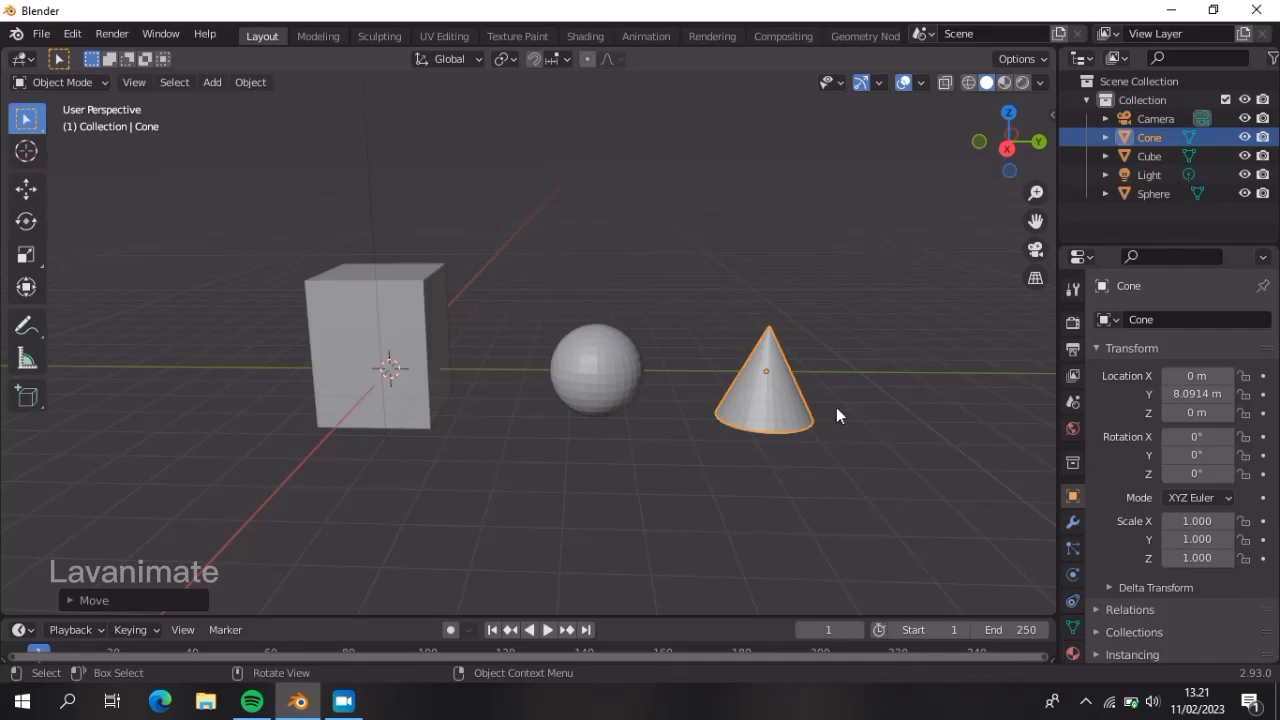
Step: Select the cone and delete it from the scene
{"action": "left_click", "coordinate": [770, 381]}
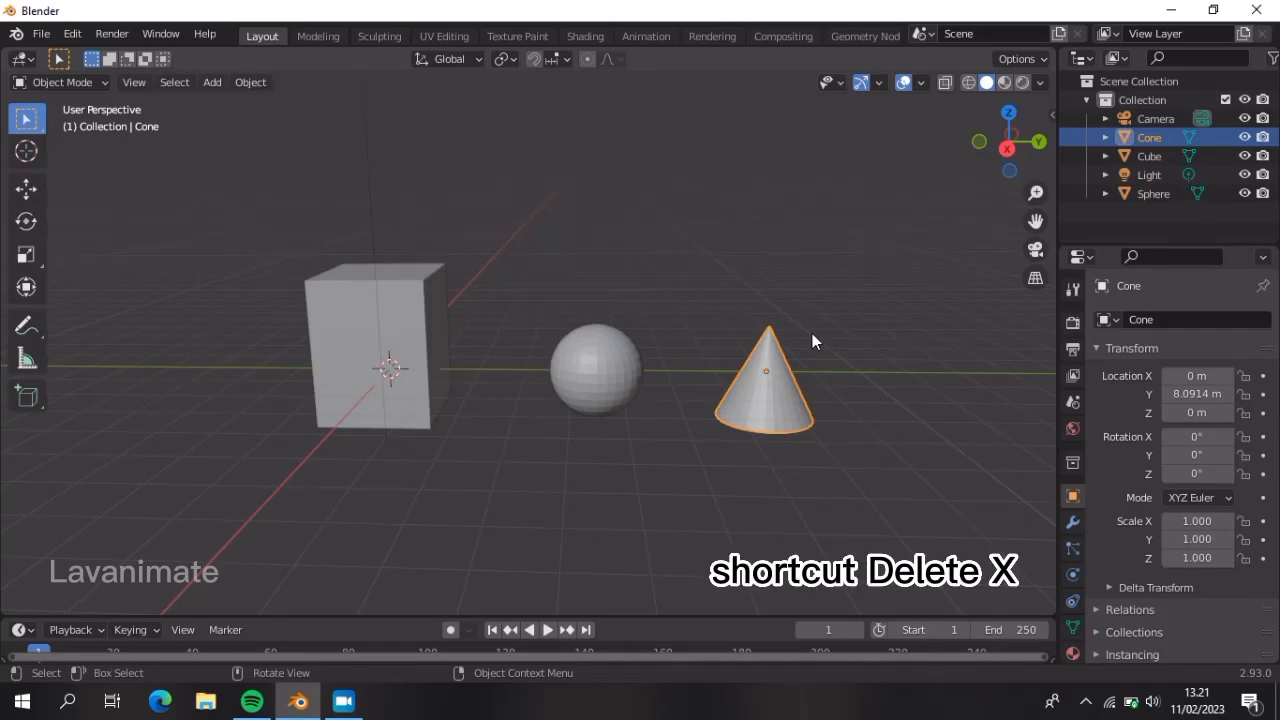
{"action": "key", "text": "x"}
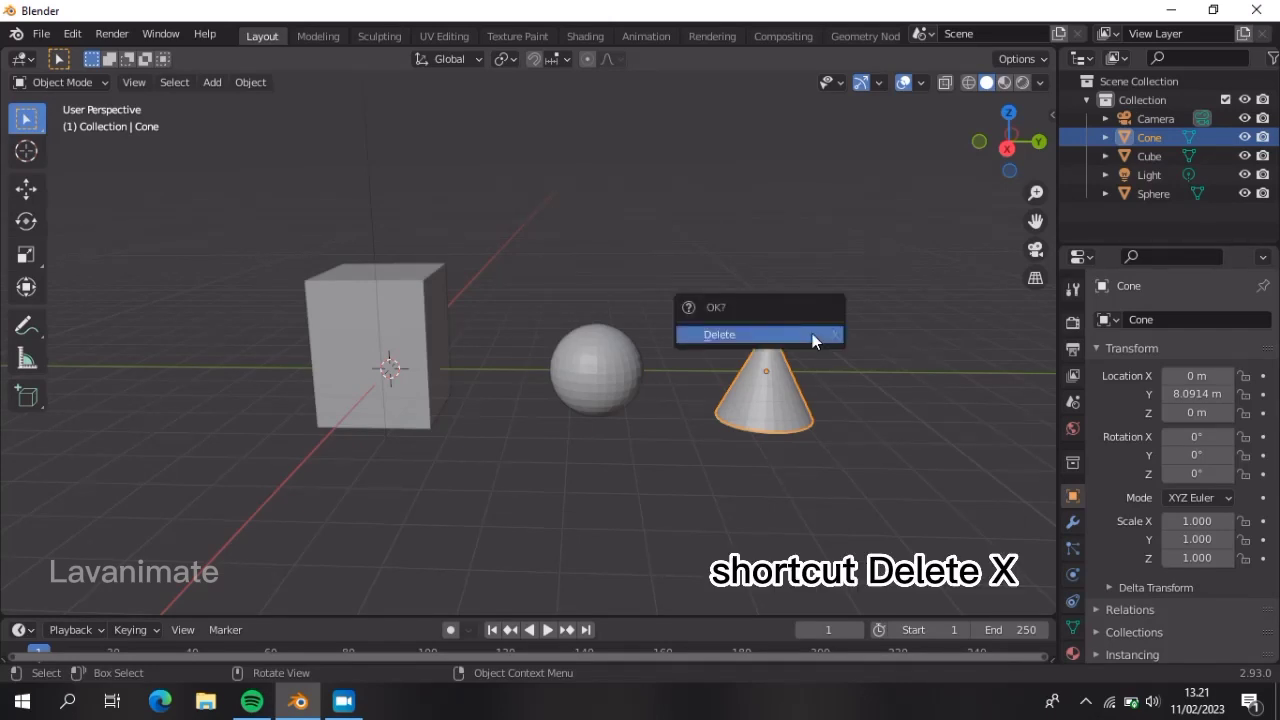
{"action": "left_click", "coordinate": [749, 336]}
{"action": "scroll", "coordinate": [680, 340], "scroll_direction": "down", "scroll_amount": 1}
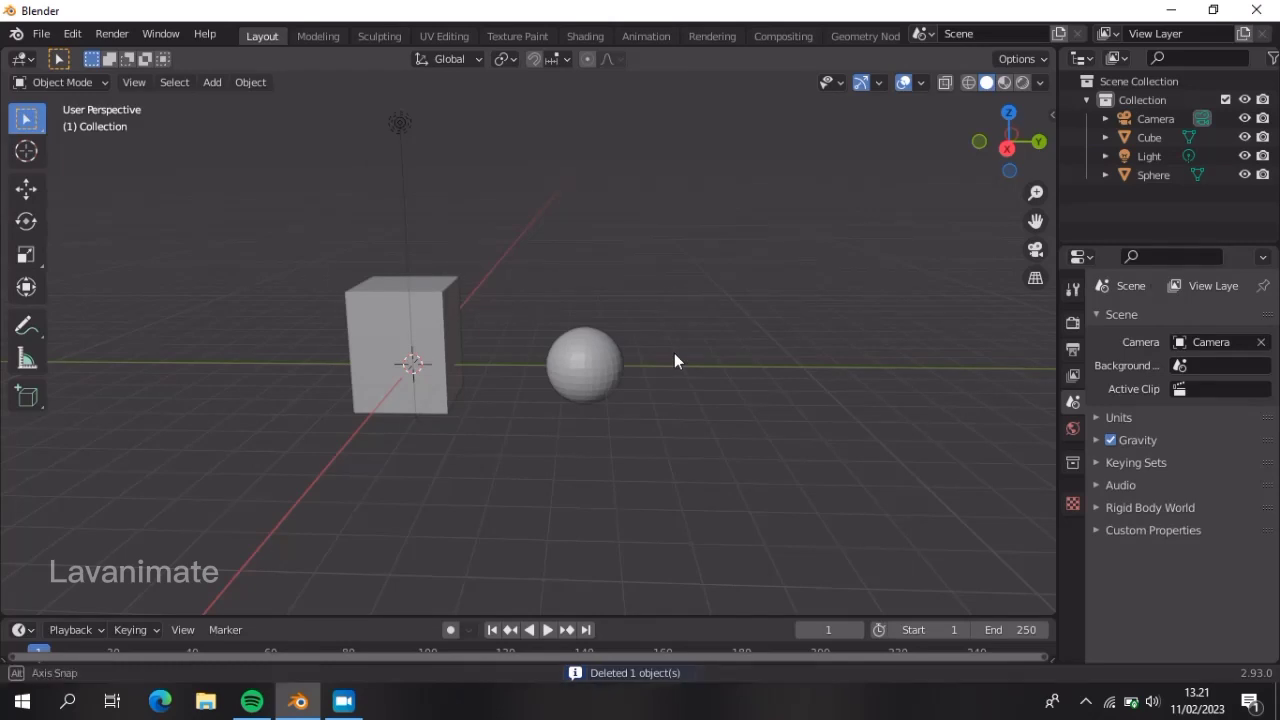
Step: Select the UV sphere and view it beside the cube from different angles and distances
{"action": "middle_click_drag", "start_coordinate": [674, 353], "coordinate": [709, 373]}
{"action": "left_click", "coordinate": [605, 357]}
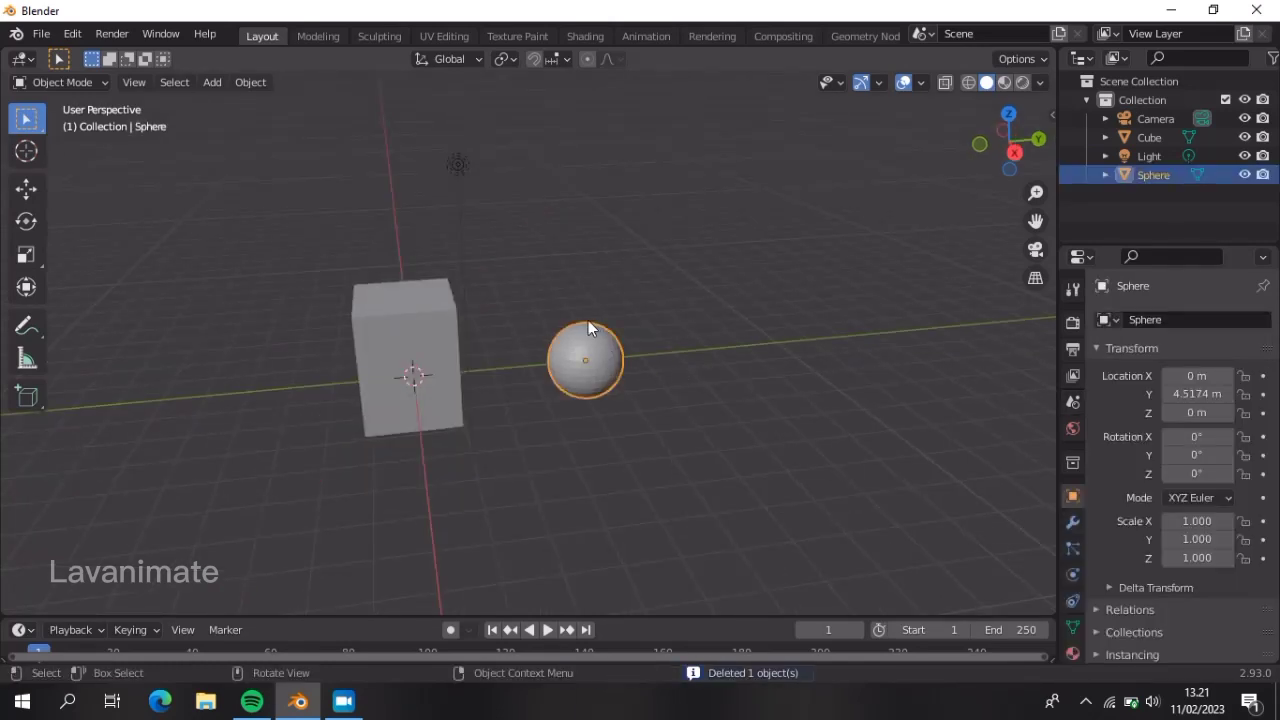
{"action": "scroll", "coordinate": [615, 331], "scroll_direction": "down", "scroll_amount": 3}
{"action": "scroll", "coordinate": [615, 331], "scroll_direction": "up", "scroll_amount": 5}
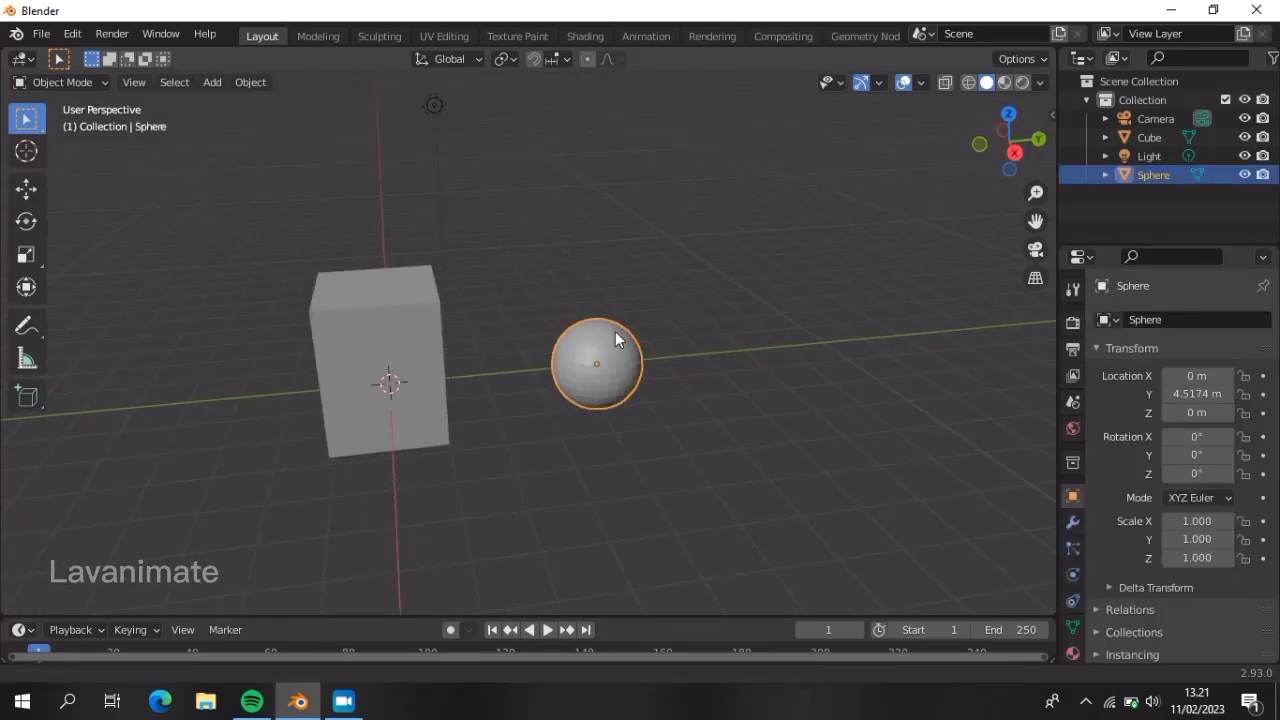
{"action": "middle_click_drag", "start_coordinate": [615, 331], "coordinate": [752, 318]}
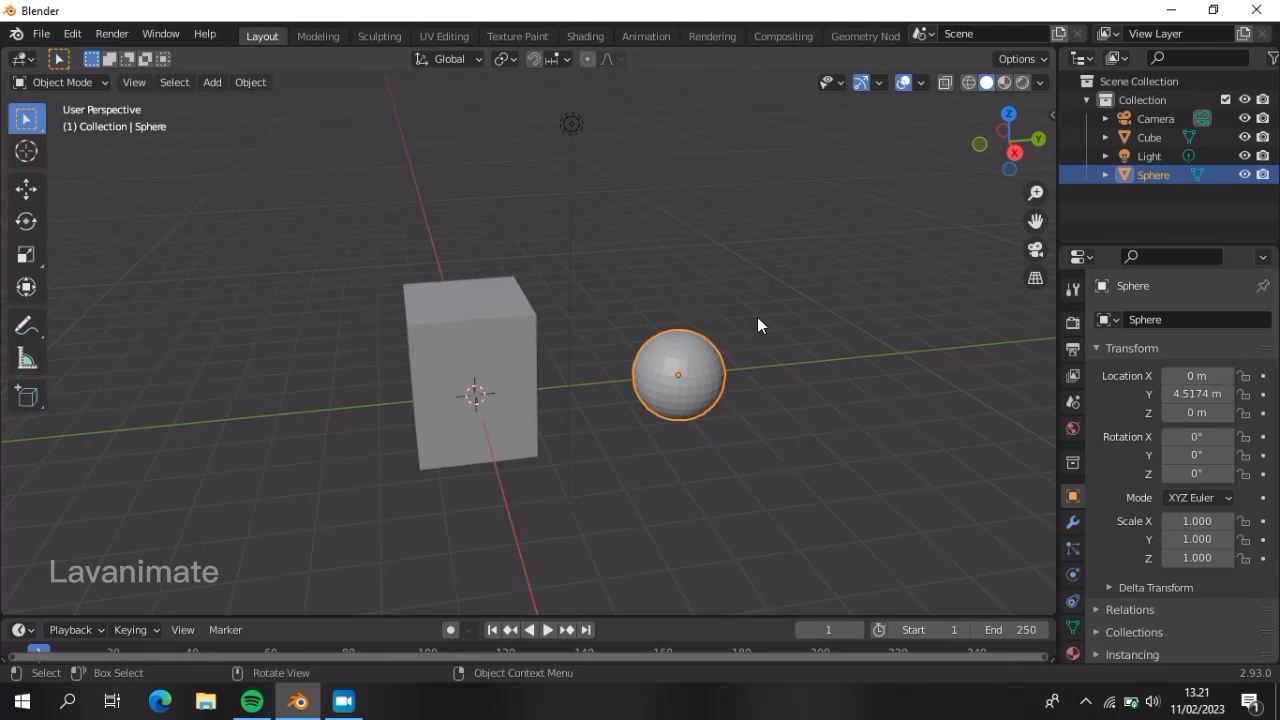
{"action": "left_click", "coordinate": [344, 702]}
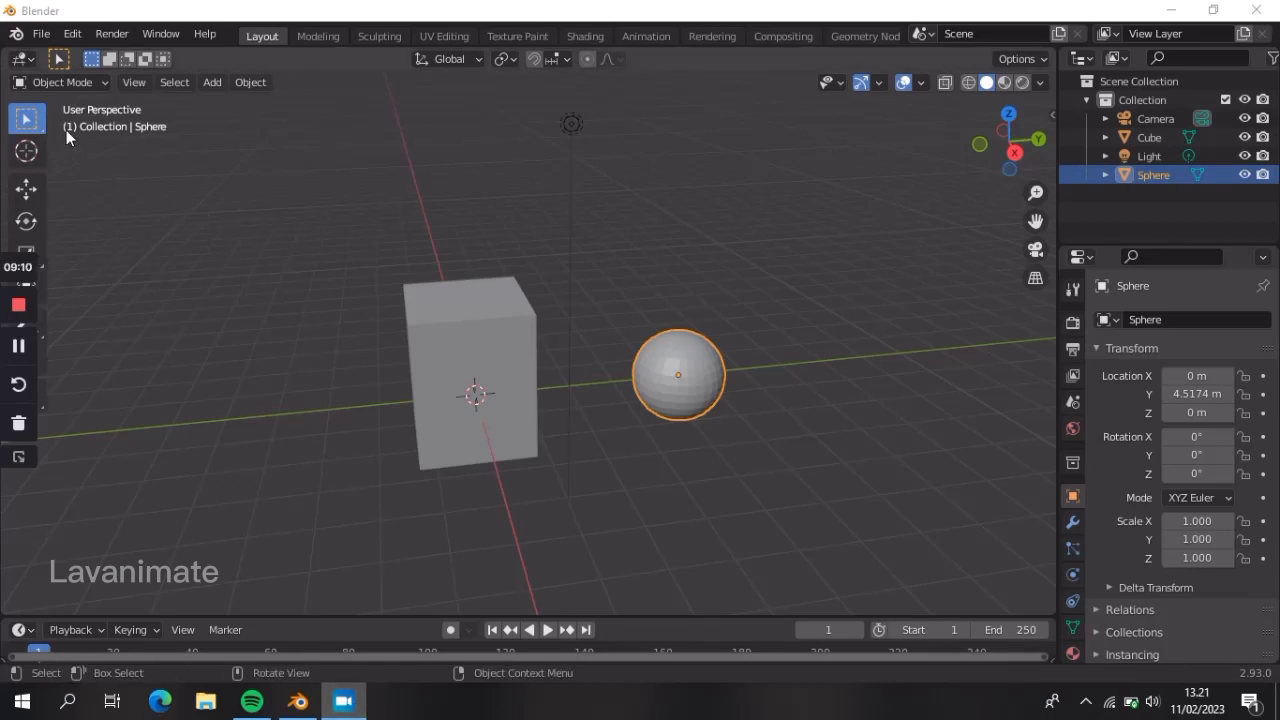